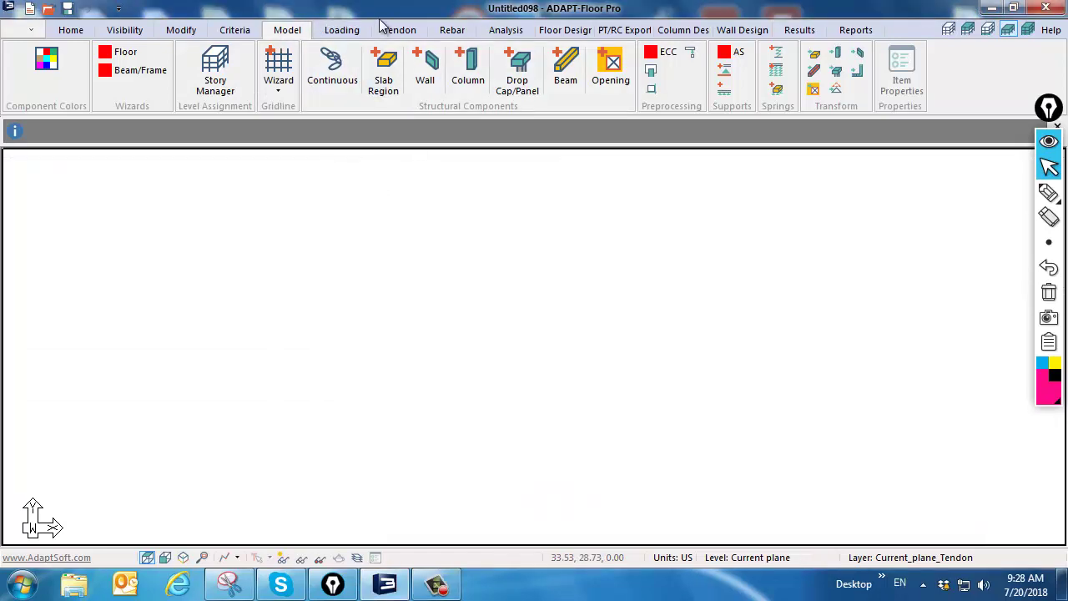
# Add five reference planes above the top plane, each 10 ft high
pyautogui.click(216, 71)
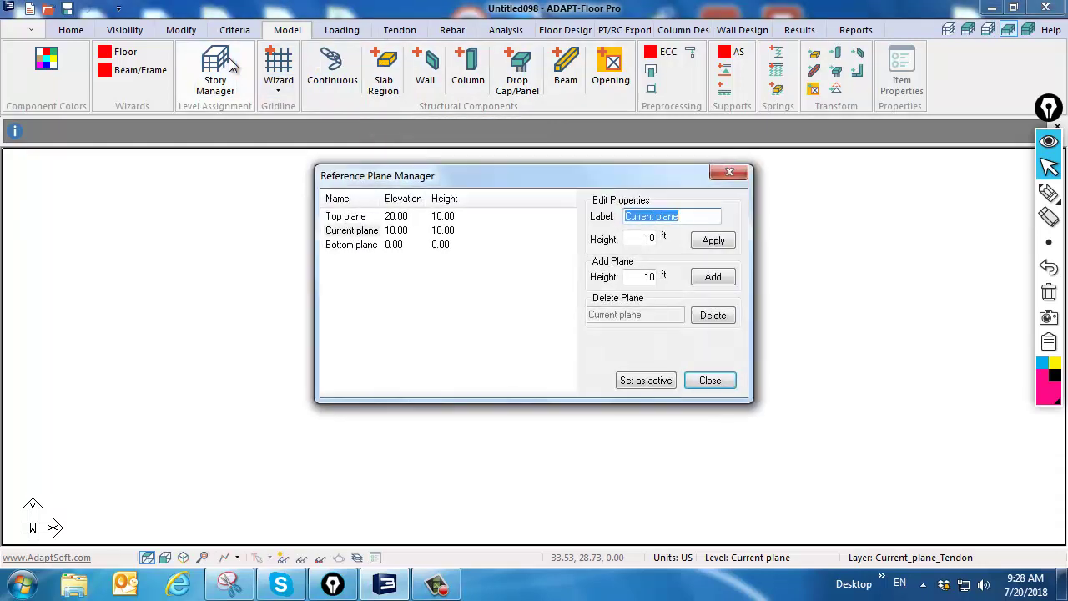
pyautogui.click(346, 216)
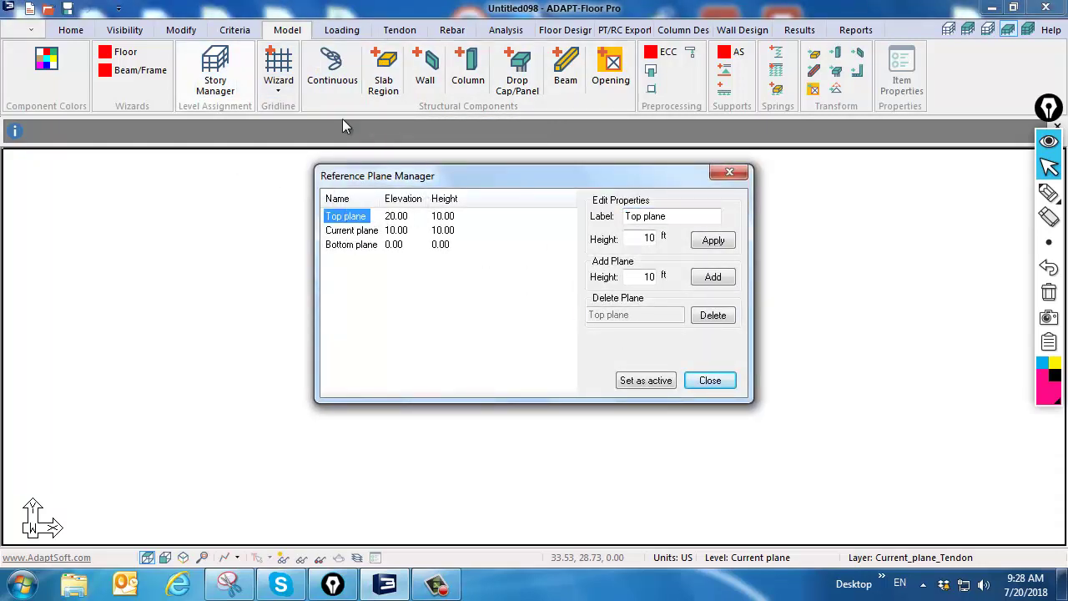
pyautogui.click(719, 280)
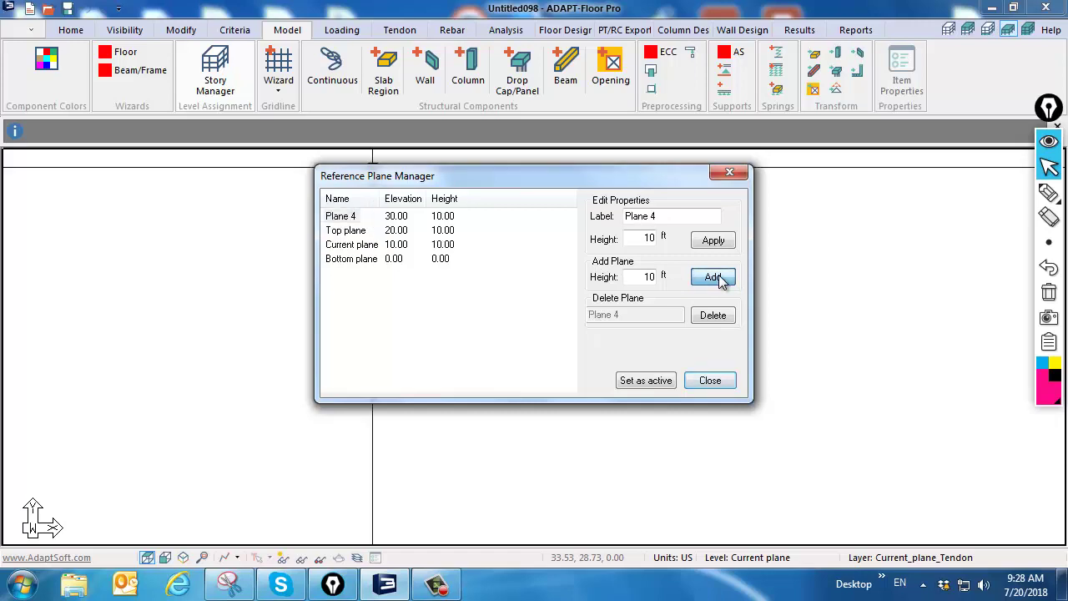
pyautogui.click(719, 280)
pyautogui.click(719, 280)
pyautogui.click(719, 279)
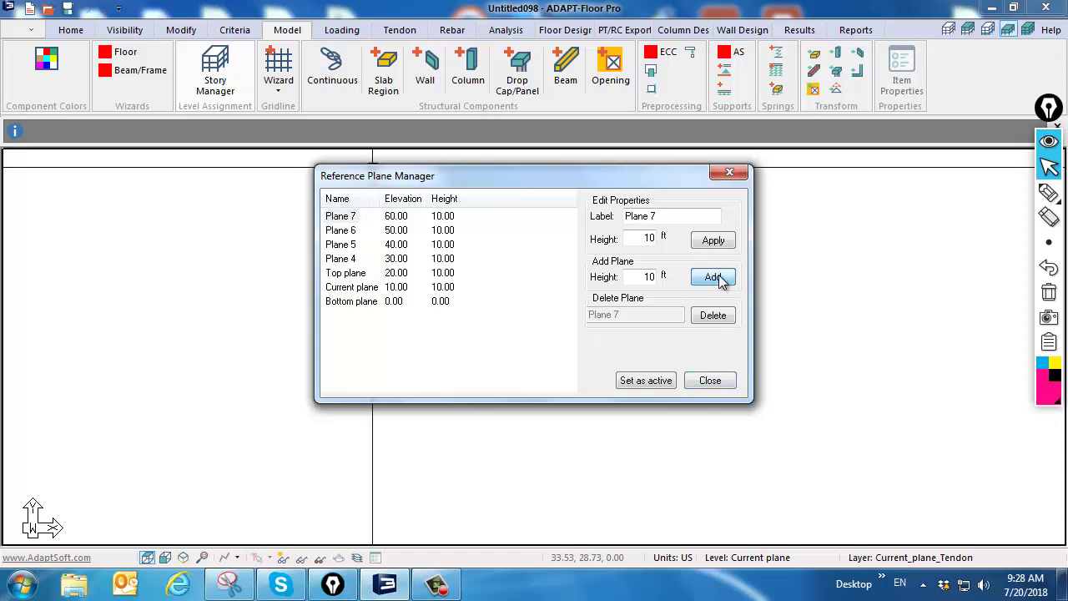
pyautogui.click(719, 279)
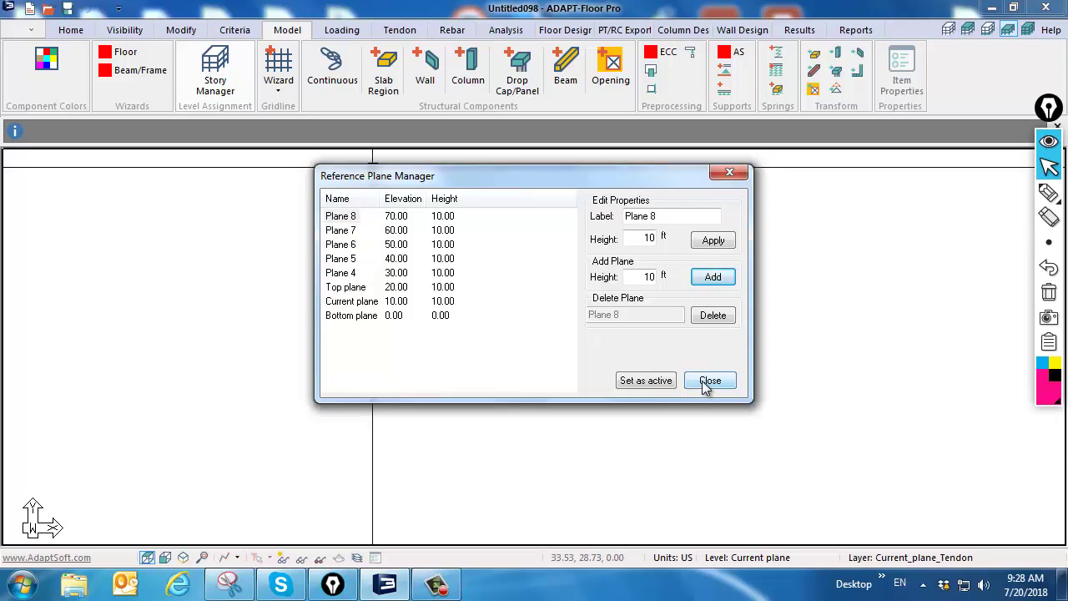
pyautogui.click(708, 383)
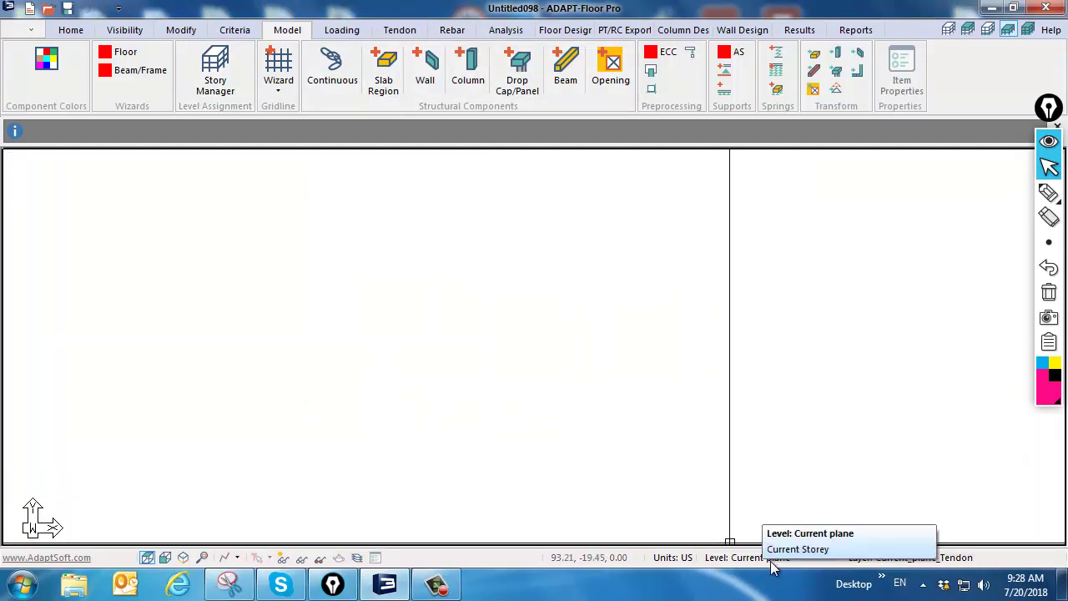
# Draw an irregular seven-sided slab region on the current plane
pyautogui.click(383, 73)
pyautogui.click(415, 128)
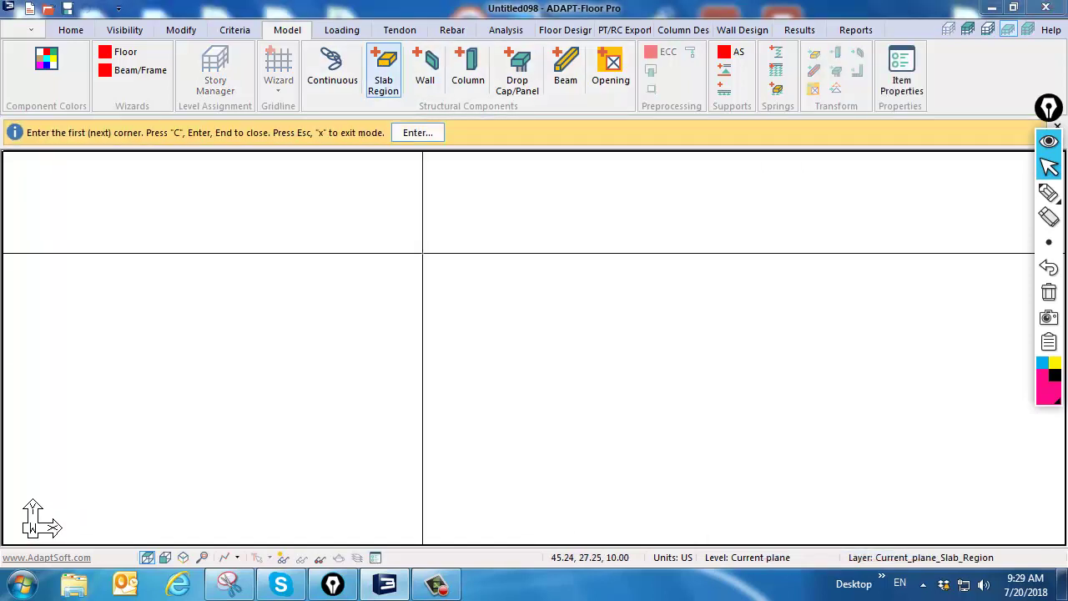
pyautogui.click(370, 233)
pyautogui.click(608, 197)
pyautogui.click(789, 259)
pyautogui.click(779, 397)
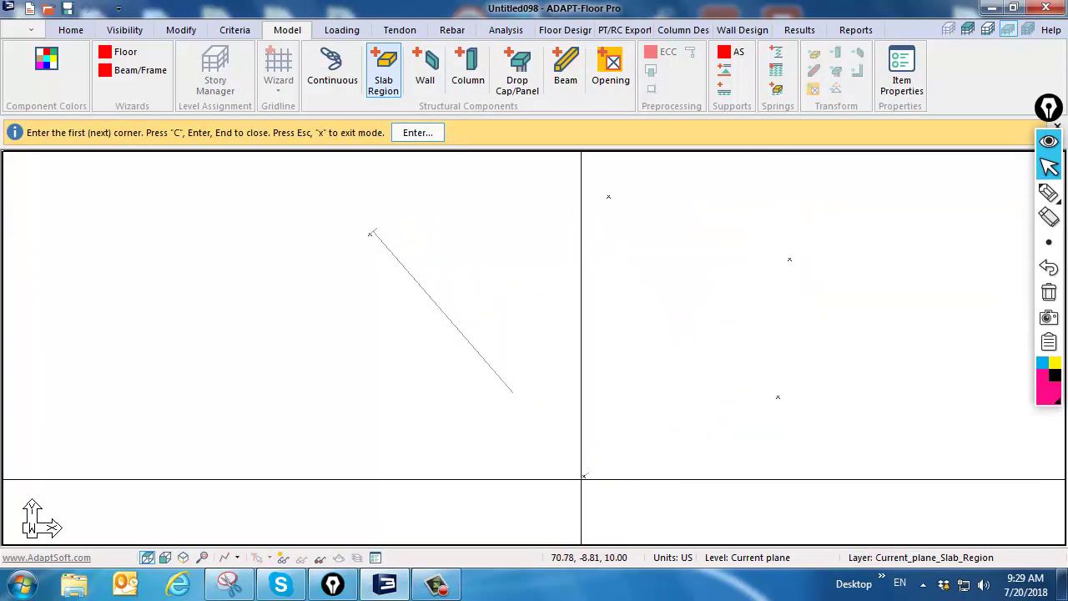
pyautogui.click(583, 476)
pyautogui.click(427, 447)
pyautogui.click(326, 347)
pyautogui.rightClick(392, 169)
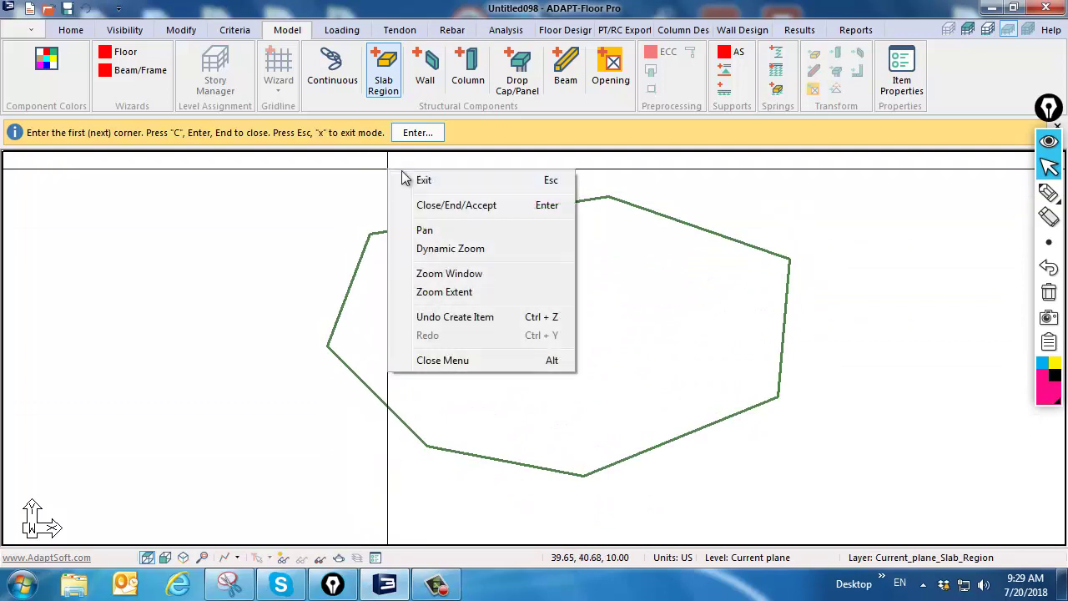
pyautogui.click(417, 178)
# Place five columns inside the slab, spread around its perimeter
pyautogui.click(467, 73)
pyautogui.click(499, 125)
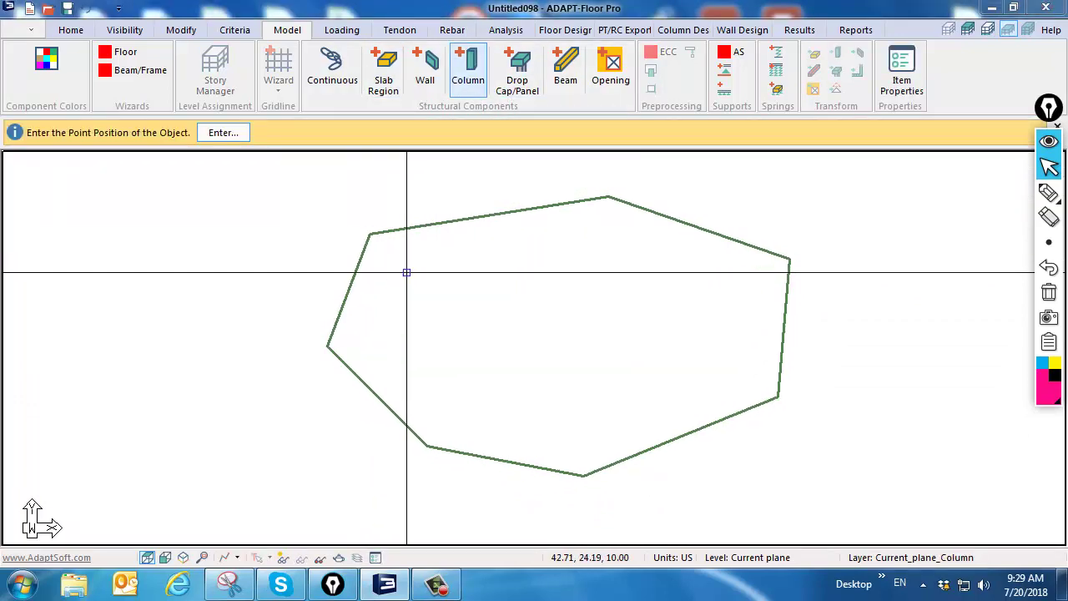
pyautogui.click(429, 392)
pyautogui.click(611, 418)
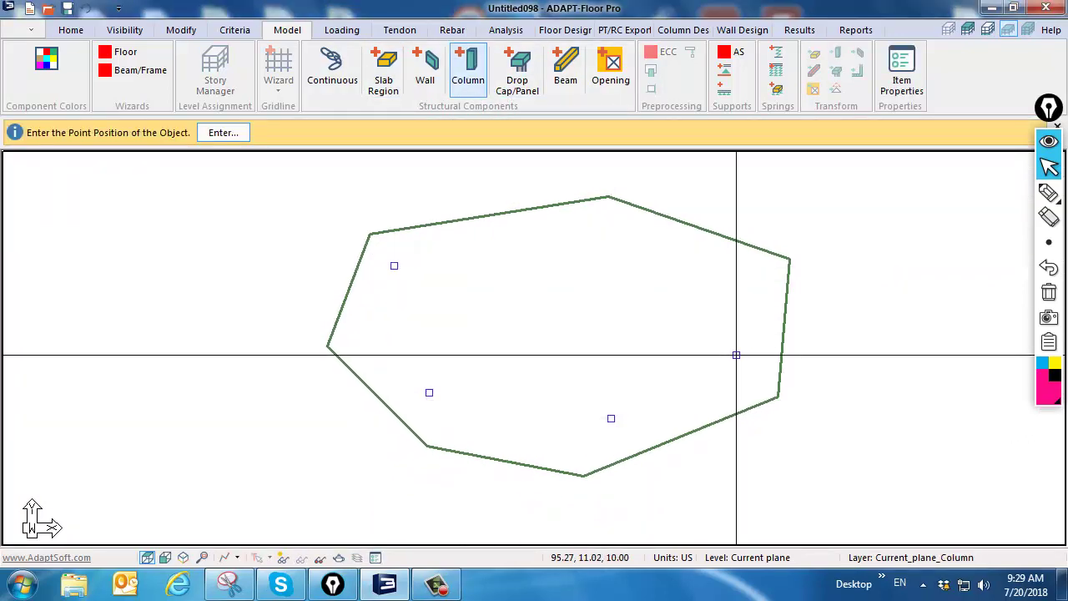
pyautogui.click(736, 356)
pyautogui.click(626, 236)
pyautogui.press('Escape')
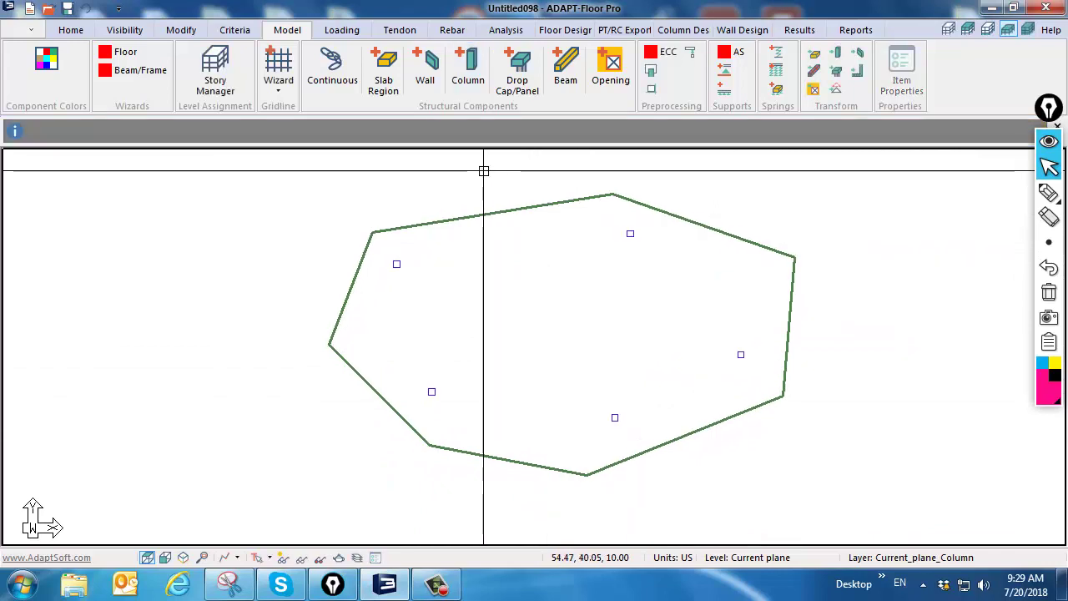
# Draw a slightly sloping wall across the slab's middle, from about (55.6, 15.4) to (82.9, 18.7) ft
pyautogui.click(427, 63)
pyautogui.click(488, 325)
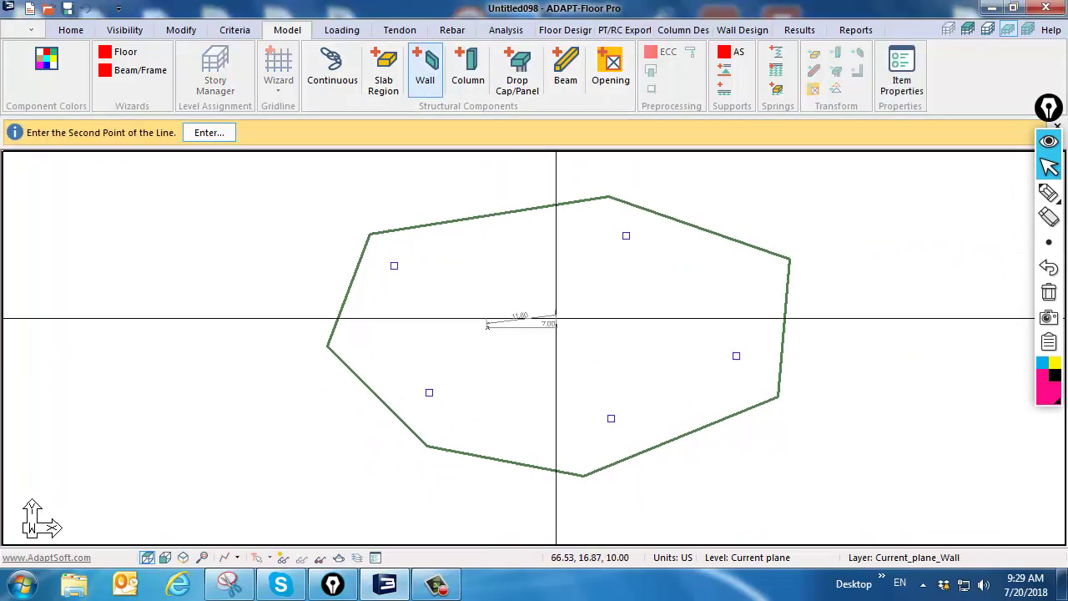
pyautogui.click(659, 306)
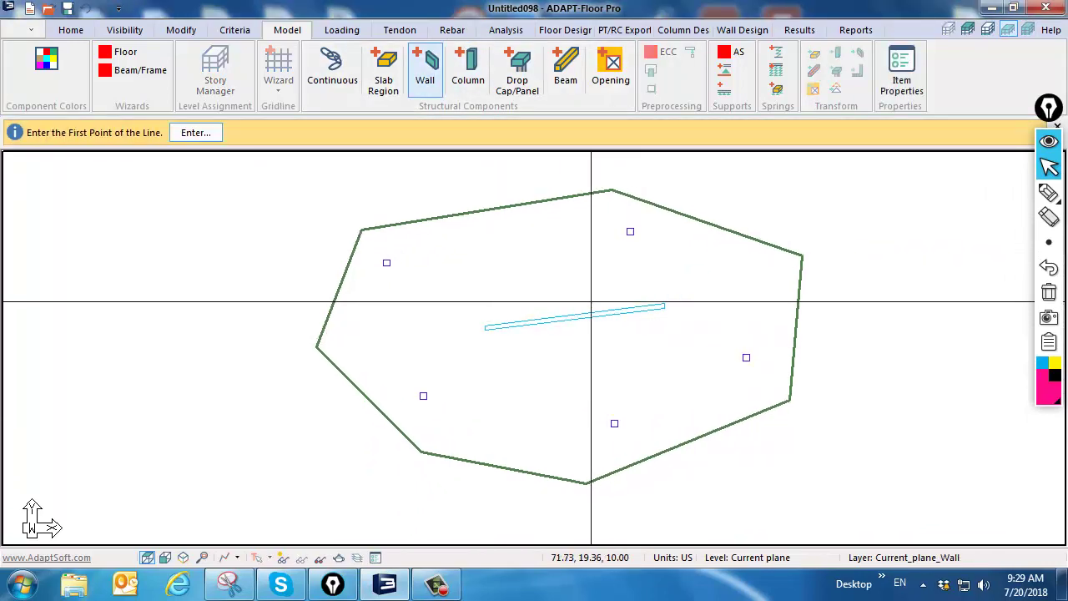
pyautogui.scroll(-1, 545, 287)
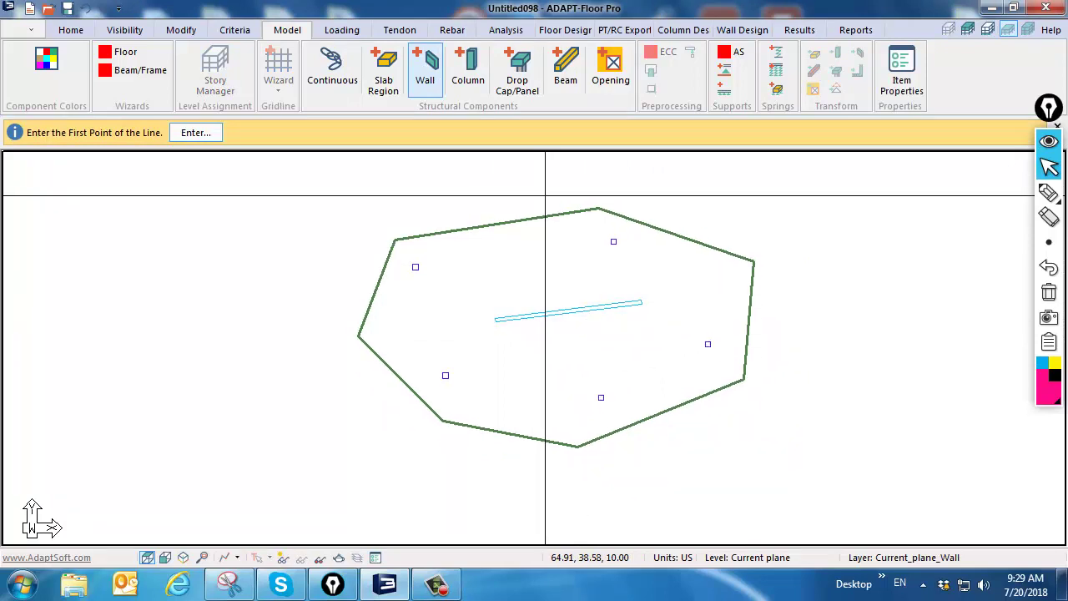
pyautogui.scroll(-1, 514, 284)
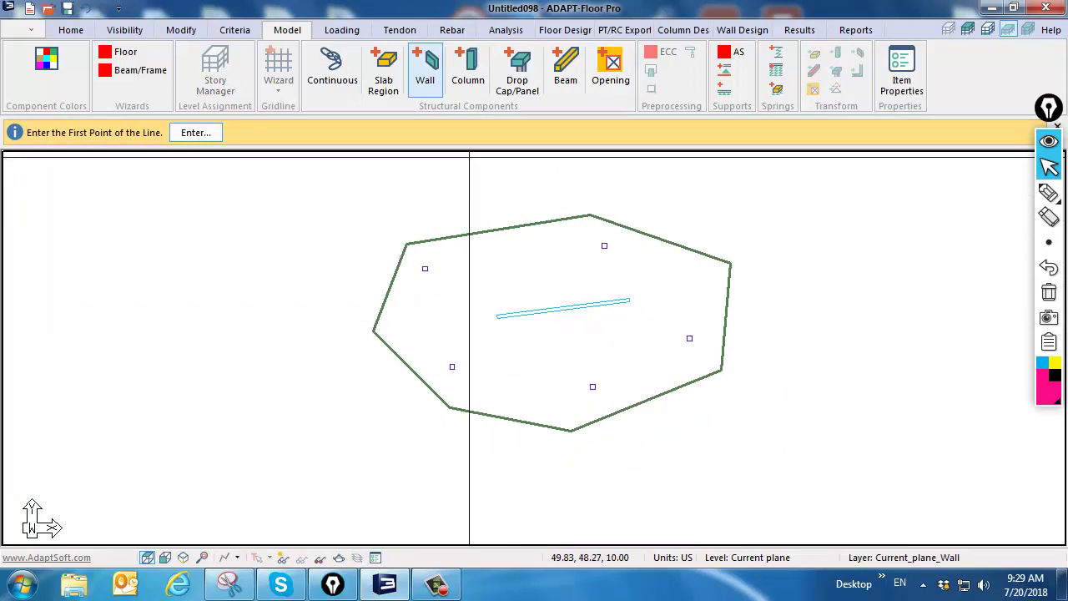
pyautogui.rightClick(464, 197)
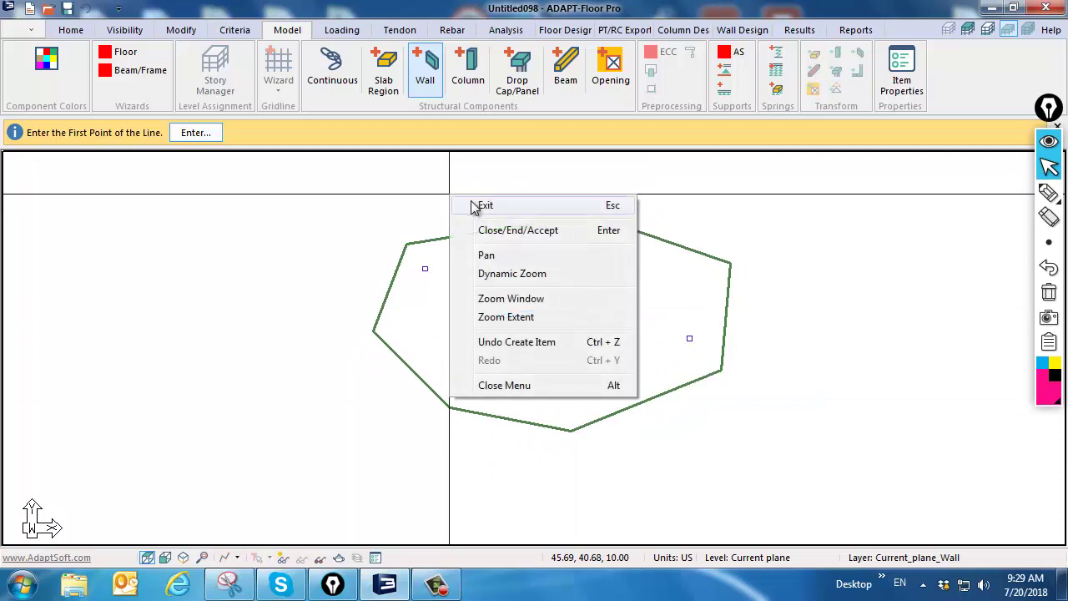
pyautogui.click(477, 209)
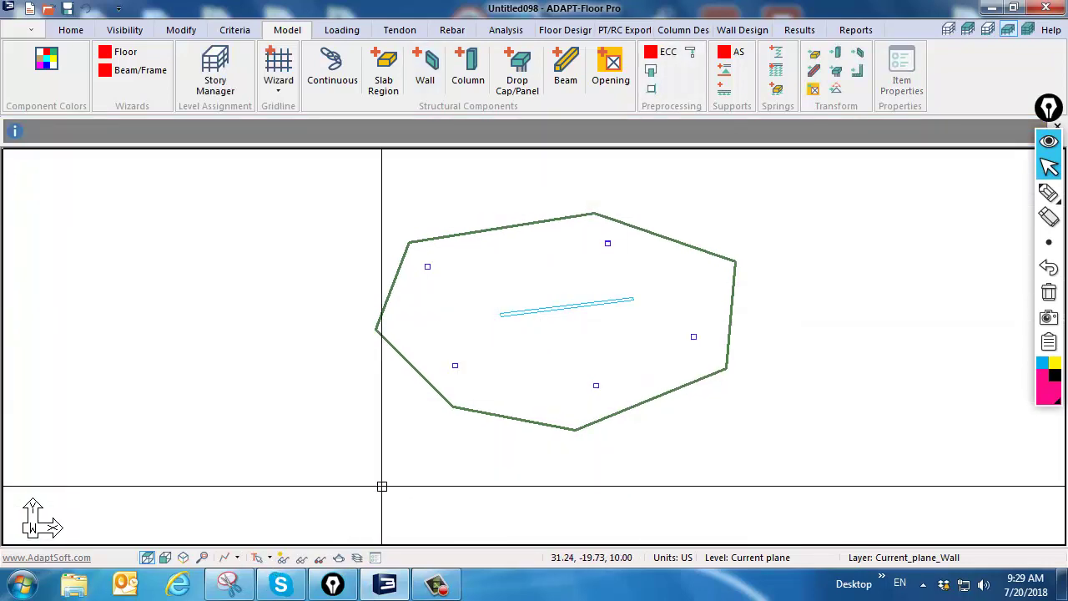
# Show the model in isometric view and add an opening in the wall's properties
pyautogui.click(181, 557)
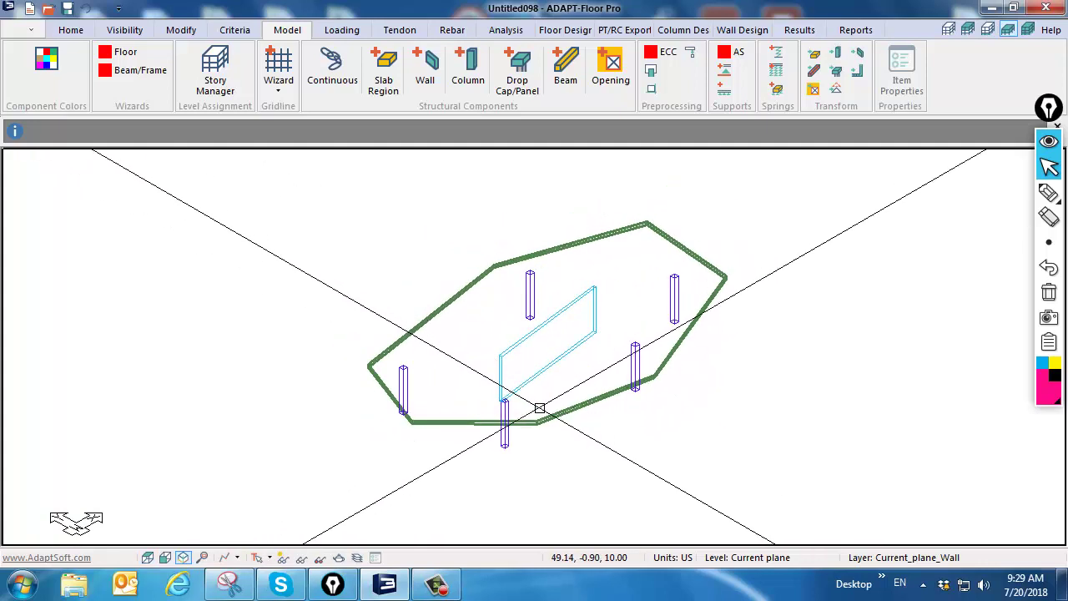
pyautogui.scroll(1, 540, 408)
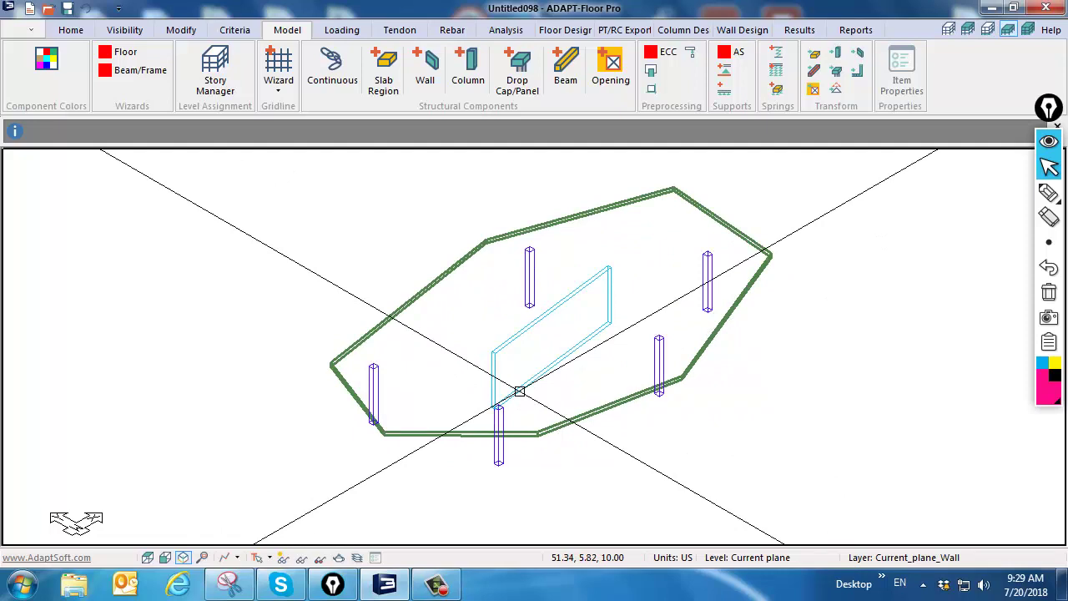
pyautogui.doubleClick(519, 391)
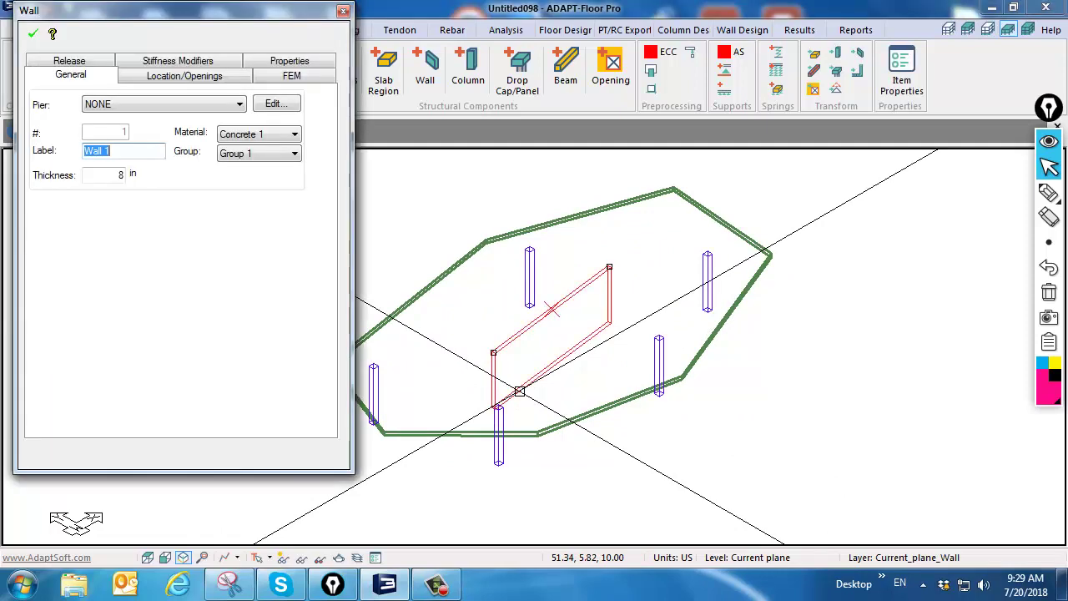
pyautogui.click(185, 79)
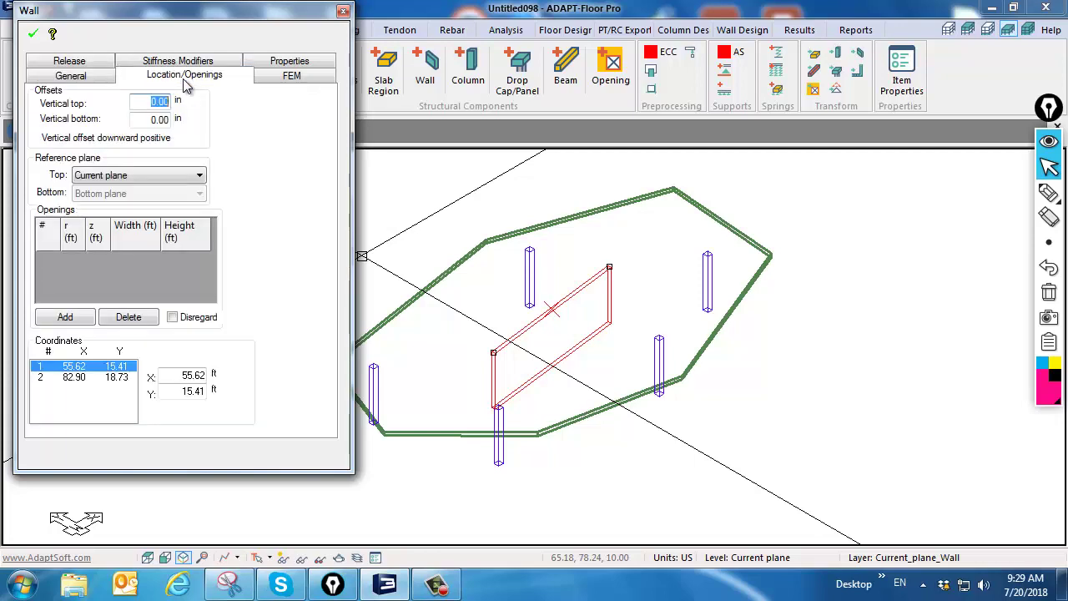
pyautogui.click(75, 321)
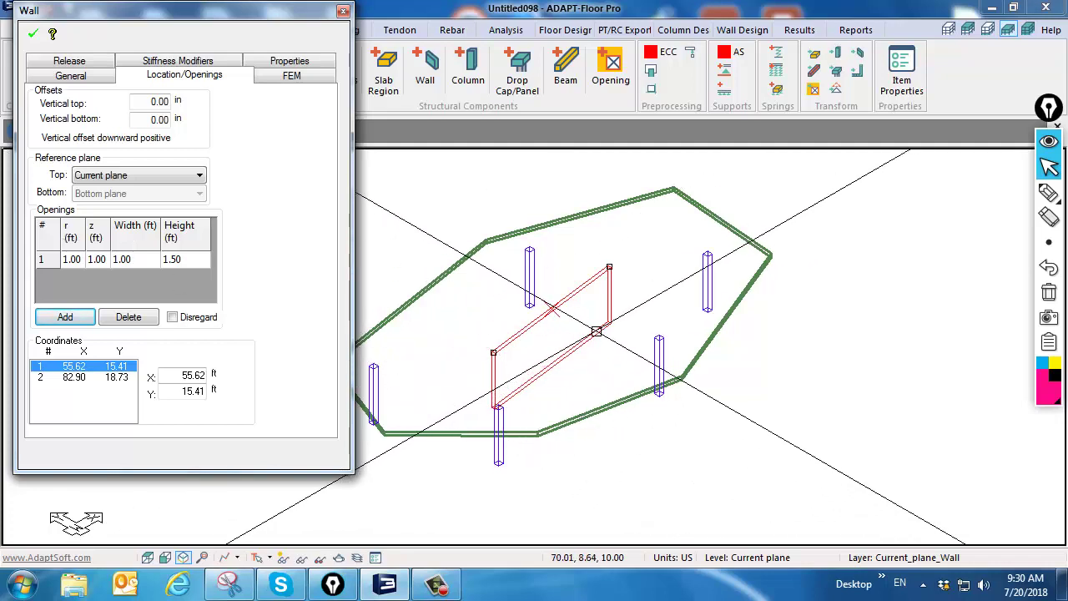
# Set the wall opening's r and z positions to 4 ft each
pyautogui.click(75, 262)
pyautogui.doubleClick(75, 262)
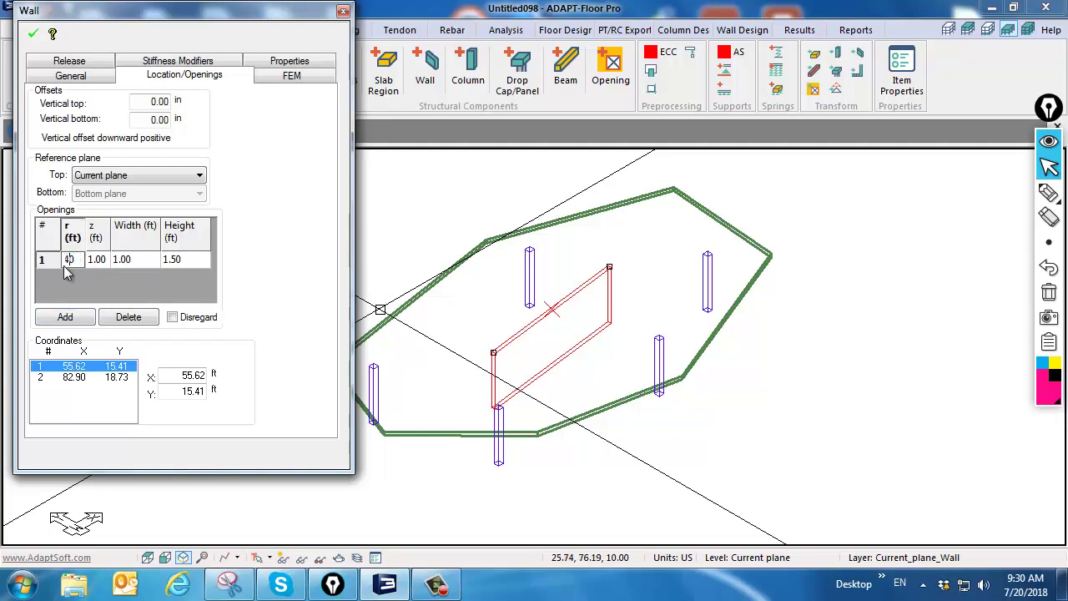
pyautogui.write('40')
pyautogui.doubleClick(75, 262)
pyautogui.write('4')
pyautogui.click(98, 262)
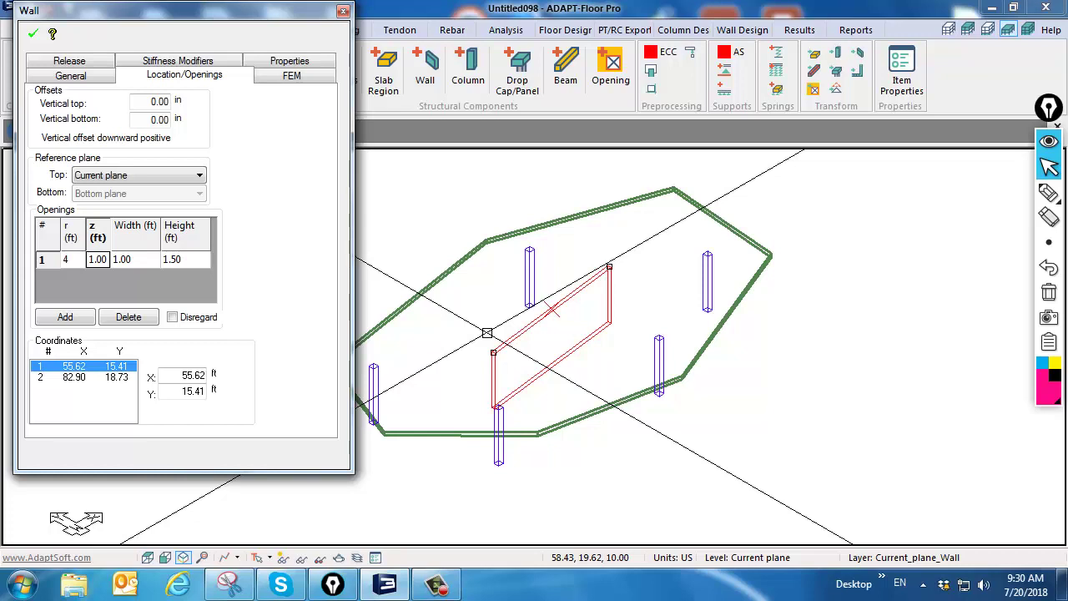
# Set the wall opening's width to 6 ft and height to 4 ft, and apply the changes
pyautogui.click(126, 261)
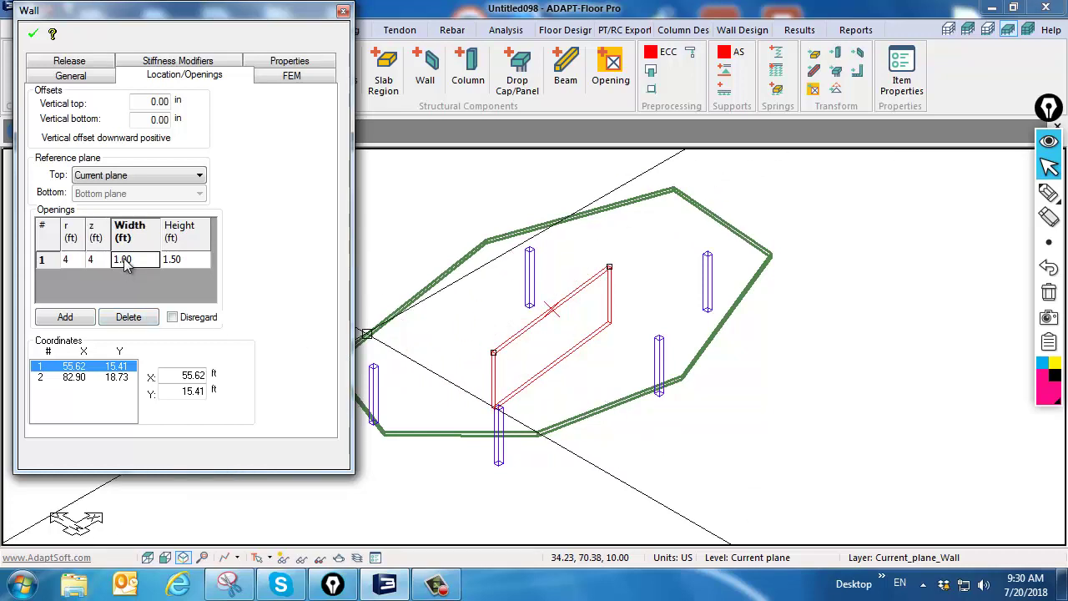
pyautogui.write('6')
pyautogui.click(177, 260)
pyautogui.doubleClick(182, 260)
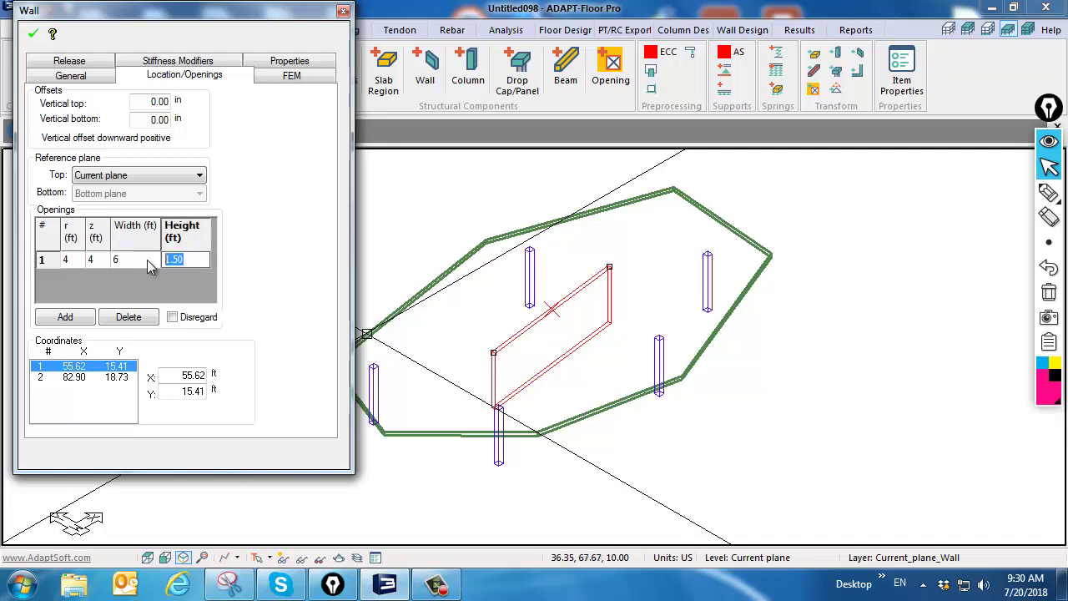
pyautogui.write('4')
pyautogui.click(32, 36)
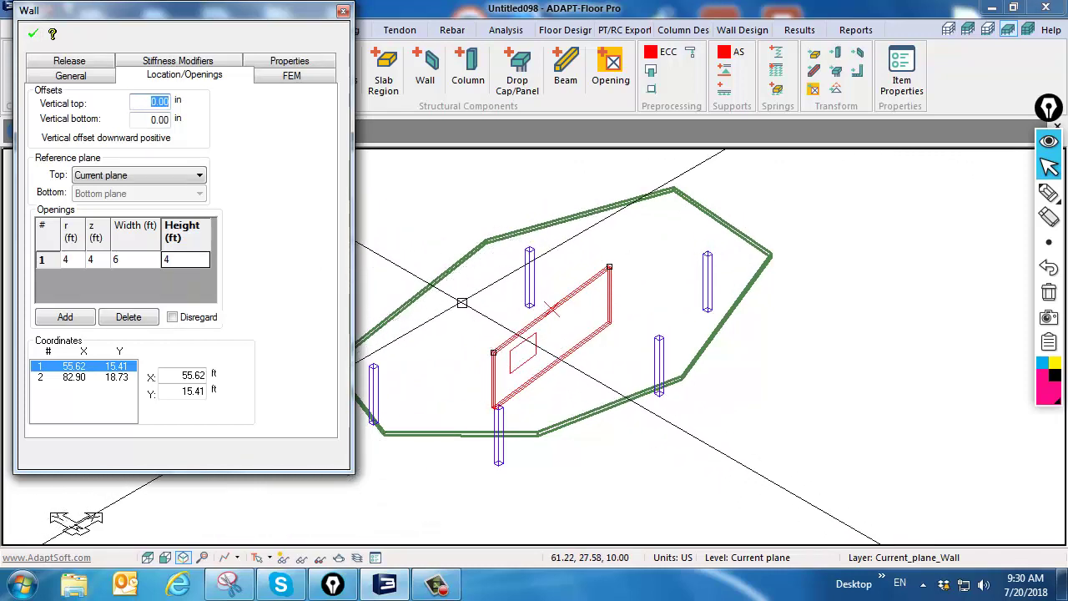
pyautogui.press('Escape')
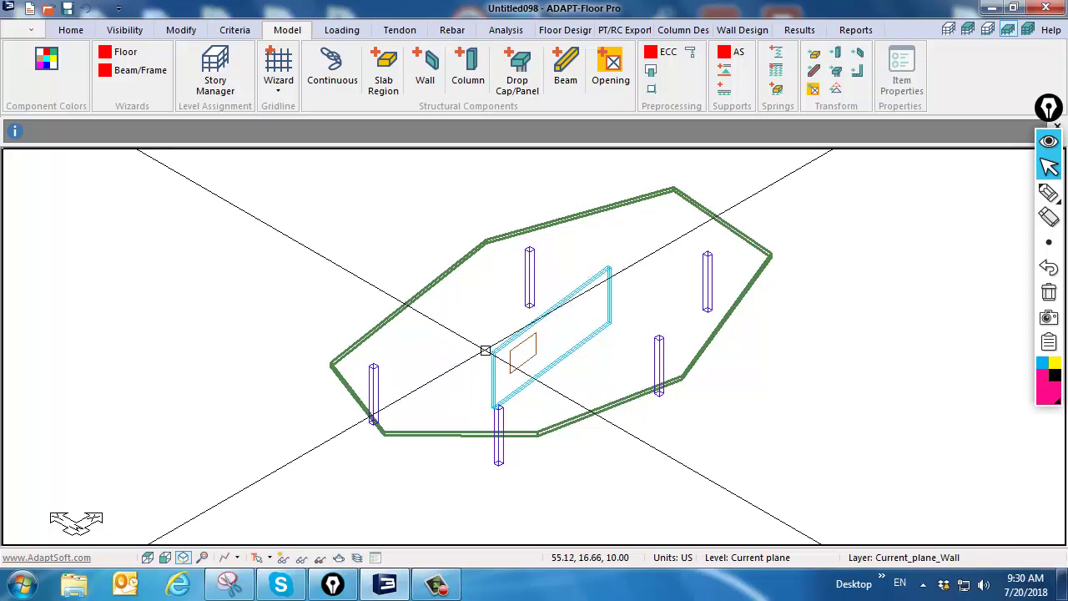
# Copy the slab, columns and wall vertically up 7 times to the existing planes
pyautogui.scroll(-3, 471, 342)
pyautogui.moveTo(687, 458); pyautogui.dragTo(333, 250)
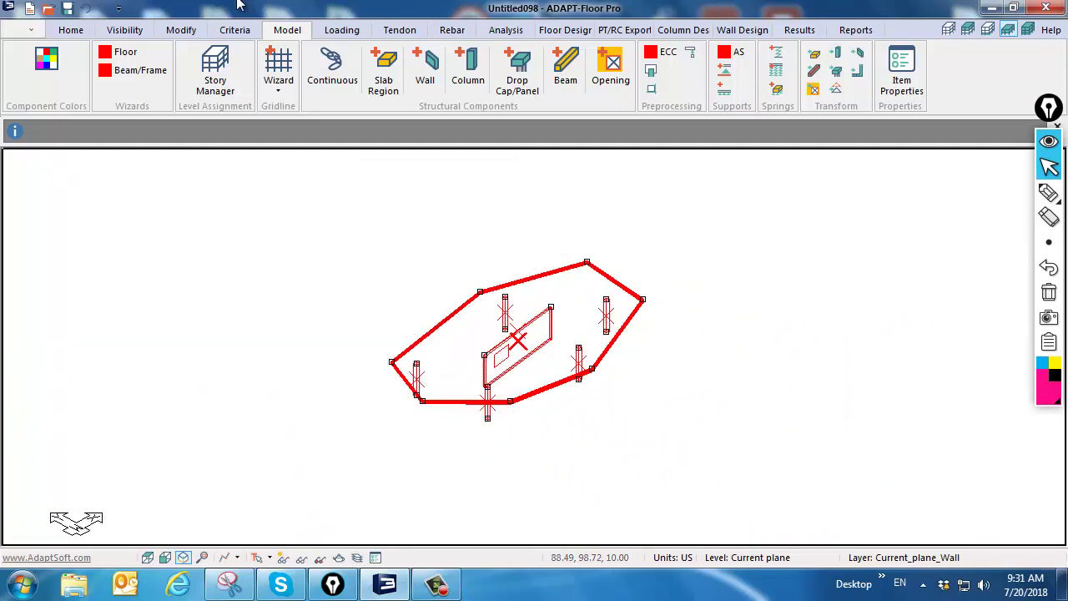
pyautogui.click(182, 37)
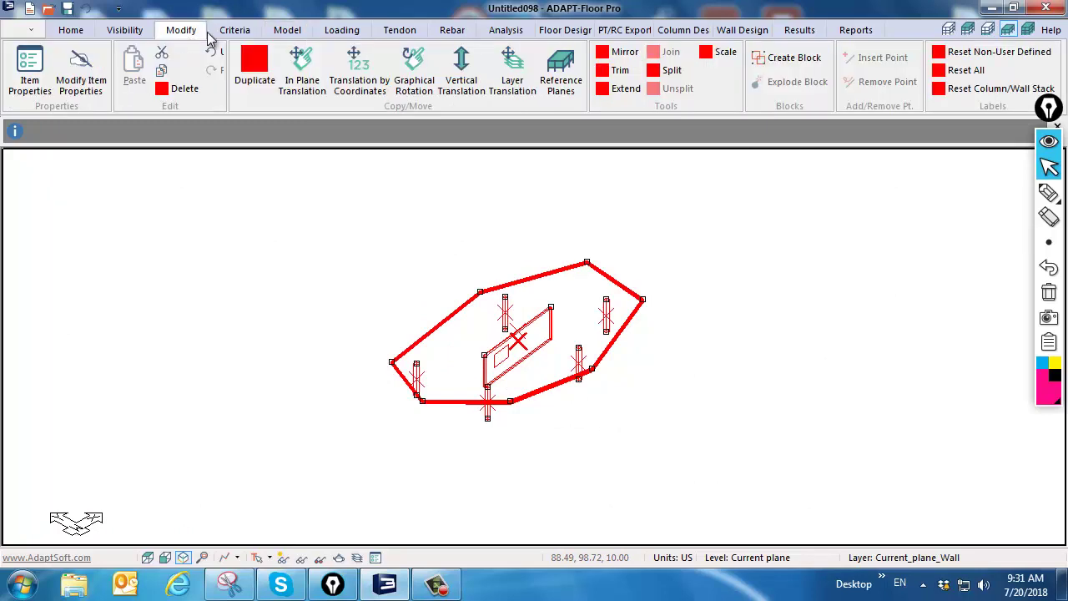
pyautogui.click(471, 87)
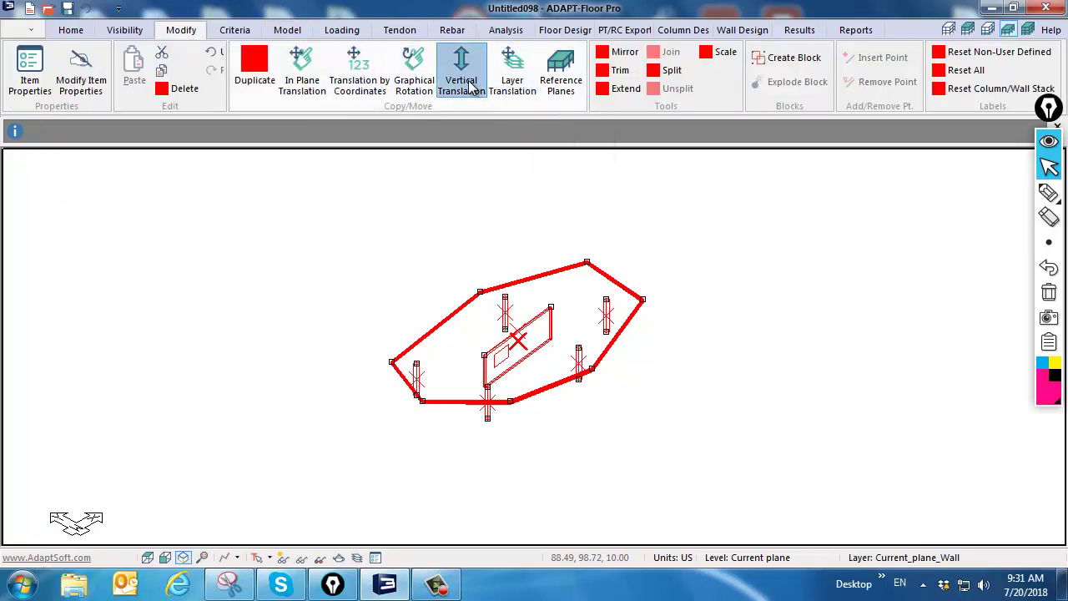
pyautogui.click(526, 282)
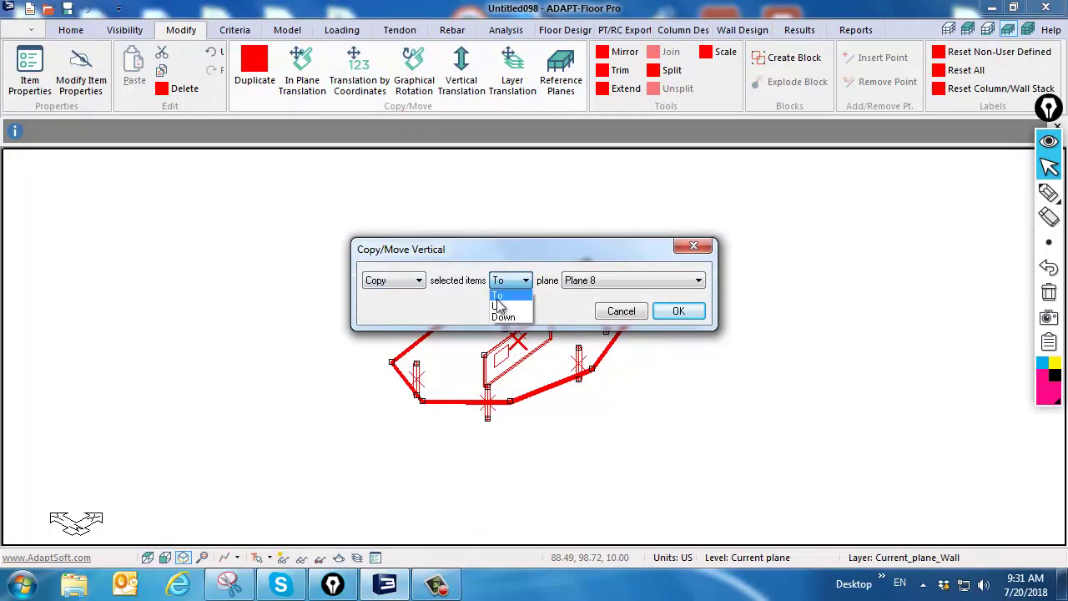
pyautogui.click(501, 302)
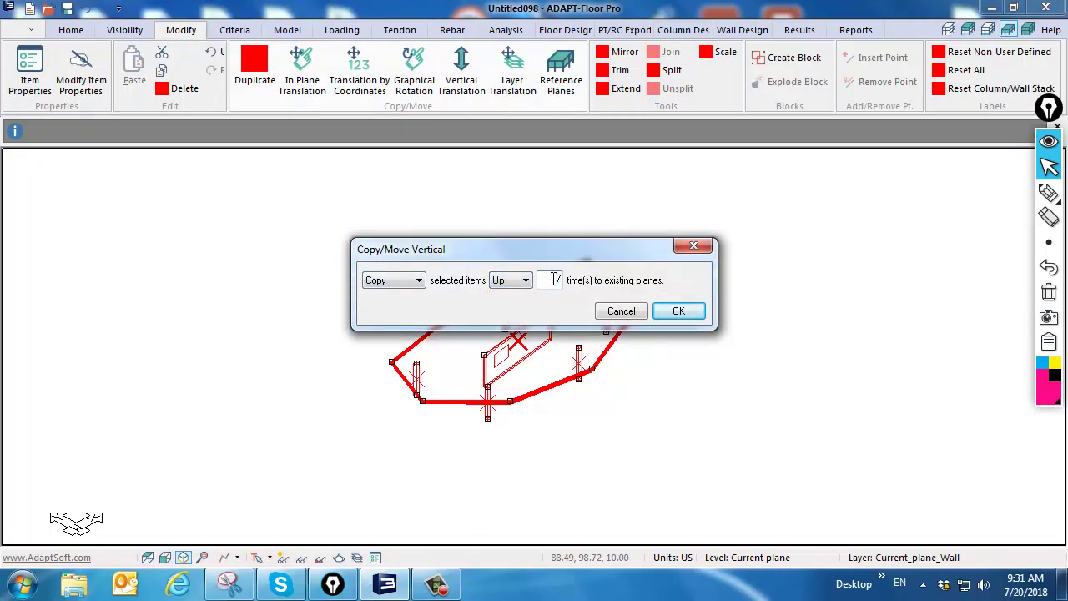
pyautogui.click(555, 280)
pyautogui.write('7')
pyautogui.click(679, 310)
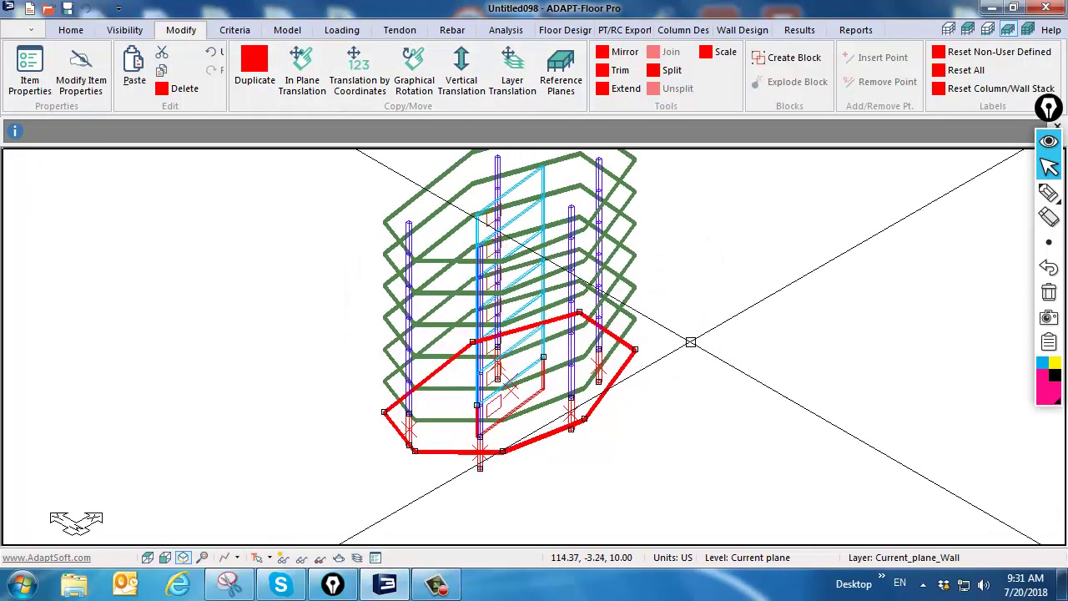
# Clear the selection, render the copied structure as a solid 3D model, inspect it from several angles and close the rendering
pyautogui.press('Escape')
pyautogui.moveTo(691, 342); pyautogui.dragTo(509, 401, button='middle')
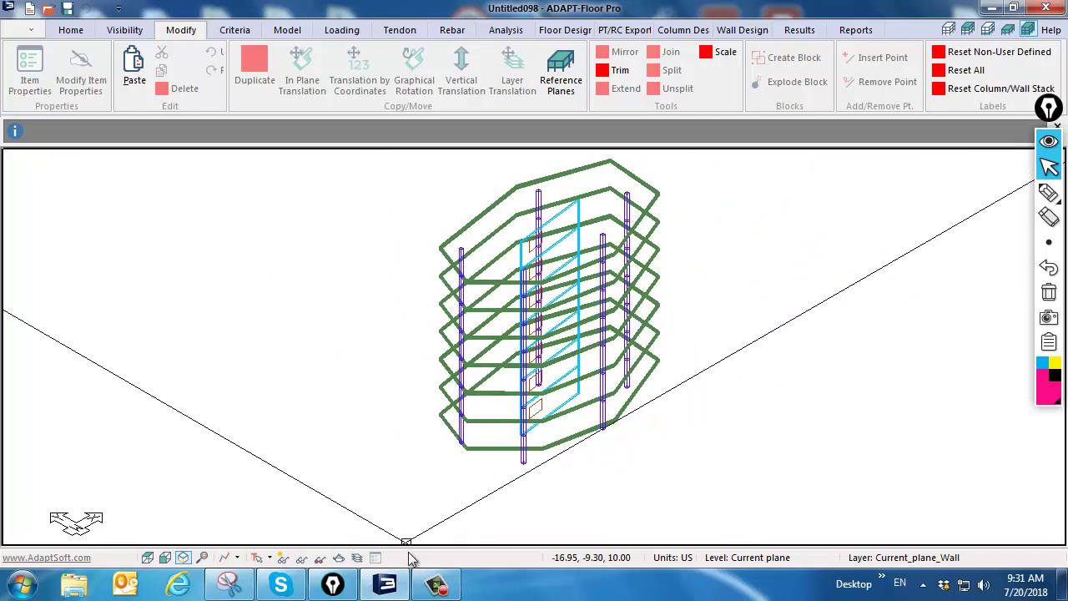
pyautogui.click(339, 559)
pyautogui.moveTo(472, 429); pyautogui.dragTo(506, 352, button='middle')
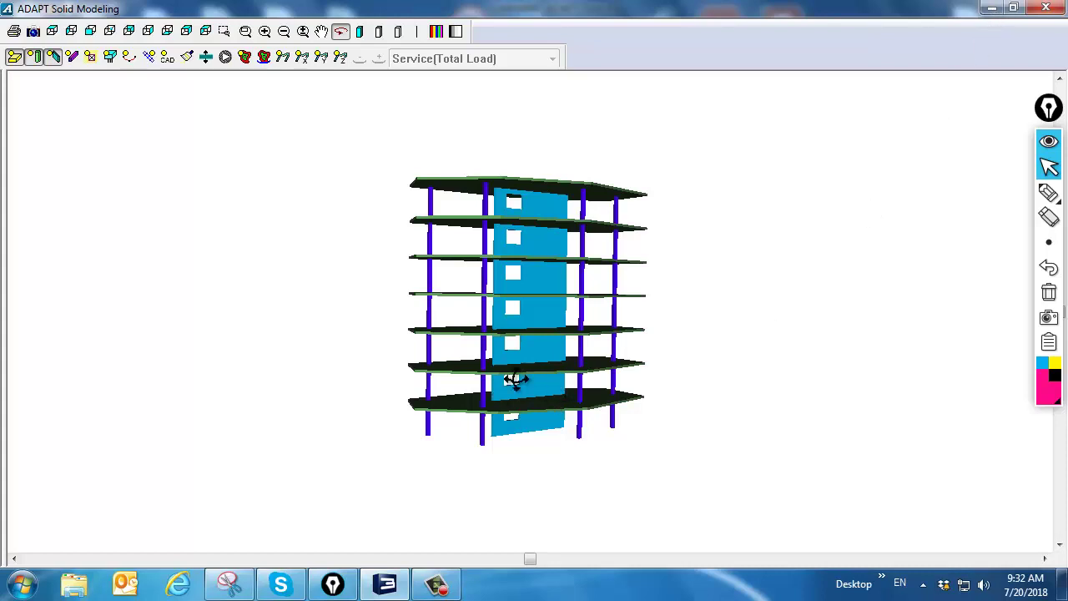
pyautogui.click(1046, 7)
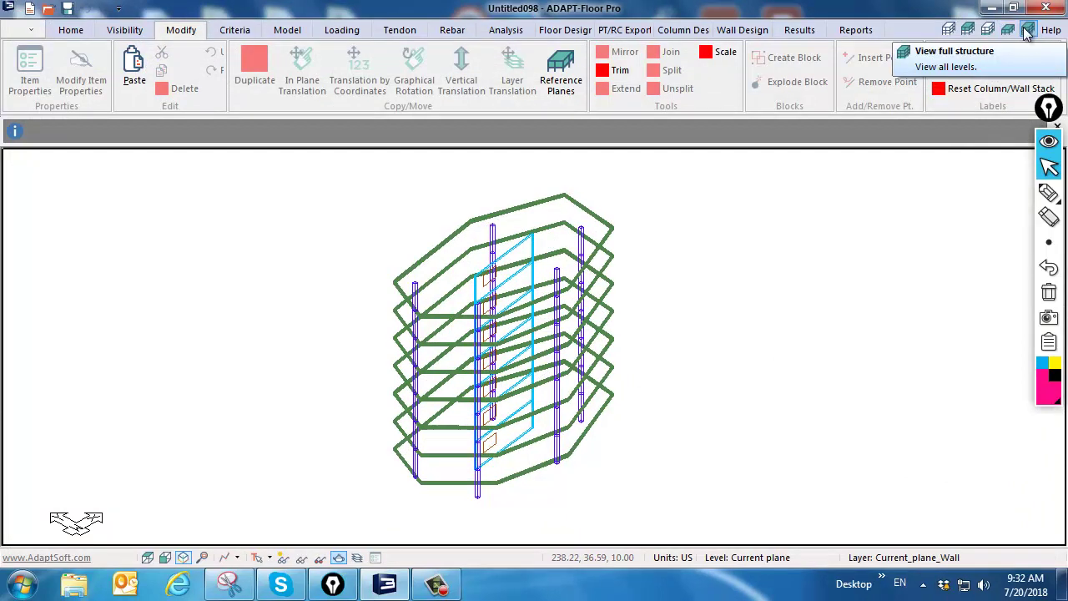
# Mesh the slabs with the simplified automatic meshing method, using a suggested slab cell size of 5 ft
pyautogui.click(497, 30)
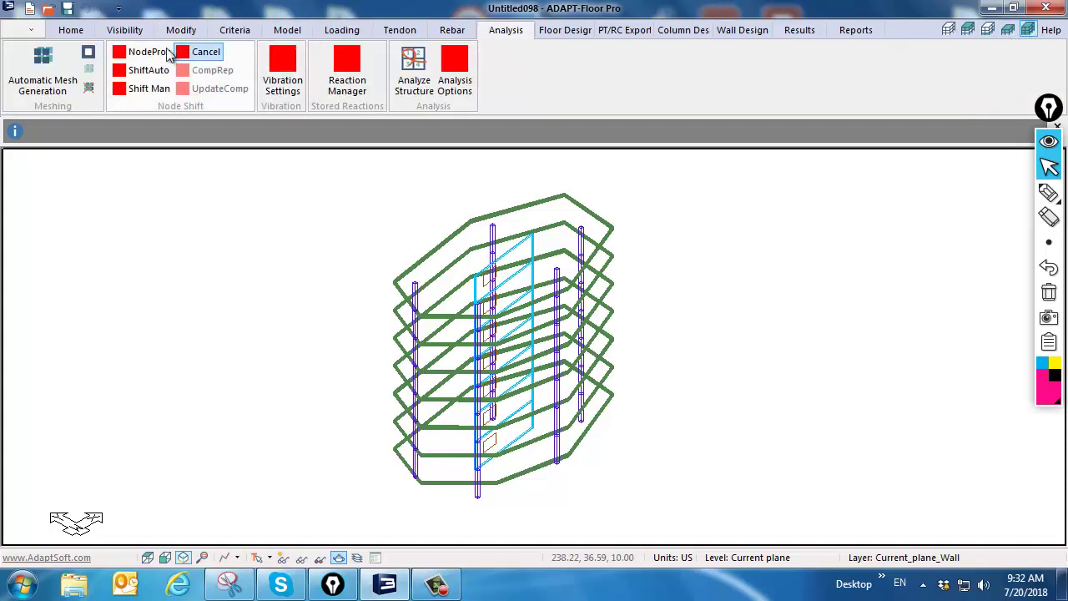
pyautogui.click(57, 61)
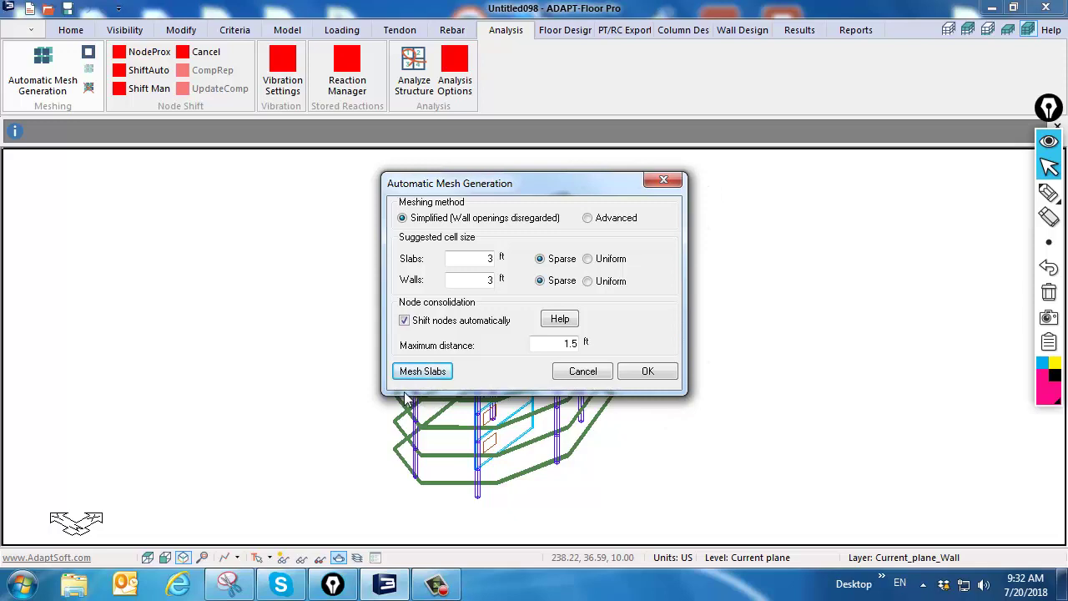
pyautogui.click(402, 218)
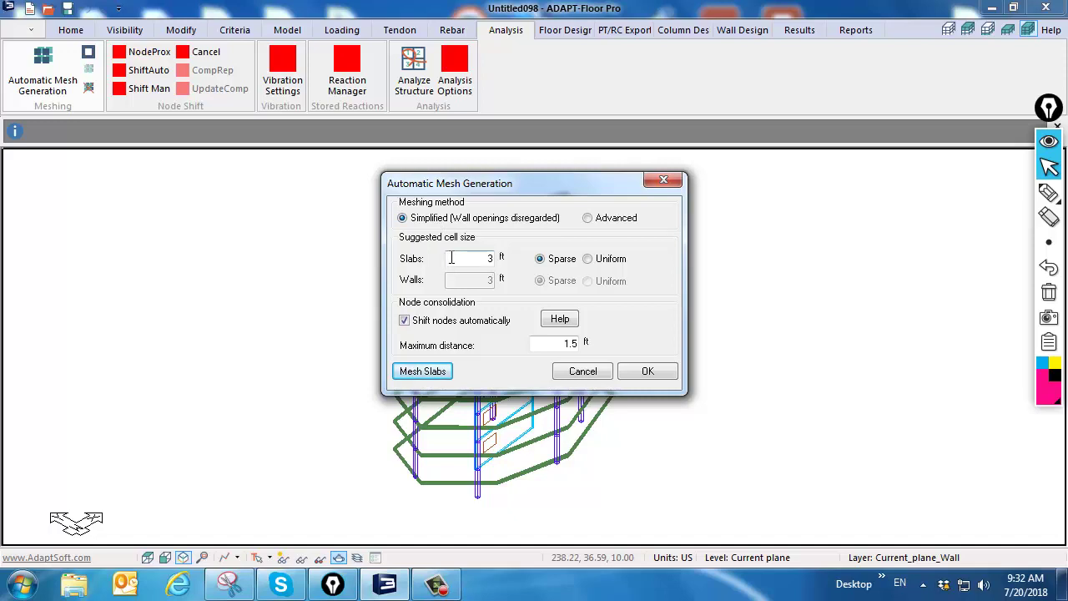
pyautogui.doubleClick(489, 257)
pyautogui.click(436, 370)
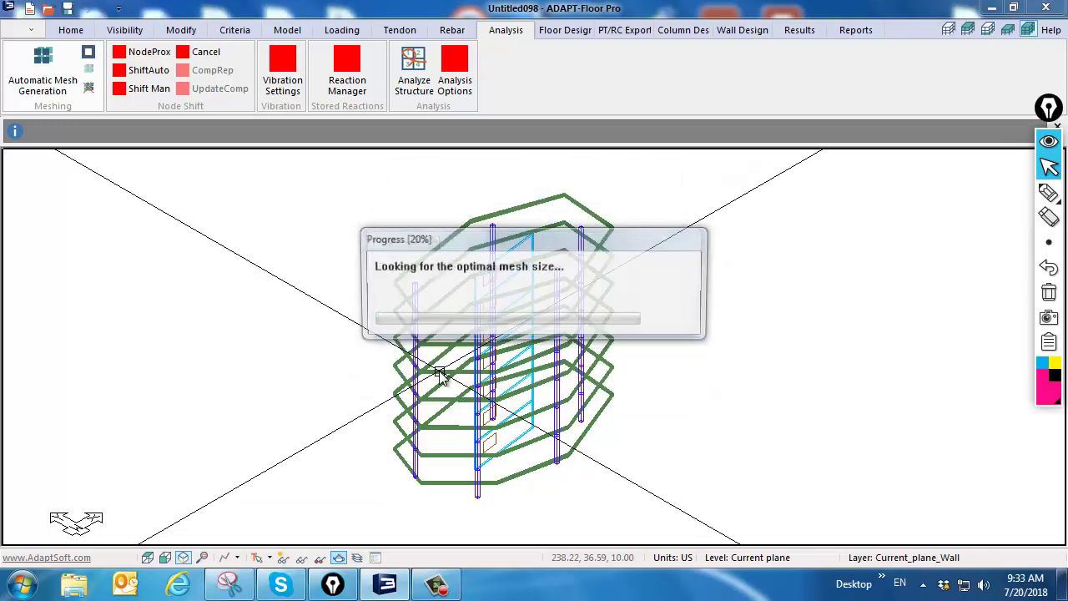
# Analyze the structure for the Service(Total Load) combination only and save the solution
pyautogui.moveTo(448, 376); pyautogui.dragTo(382, 167, button='middle')
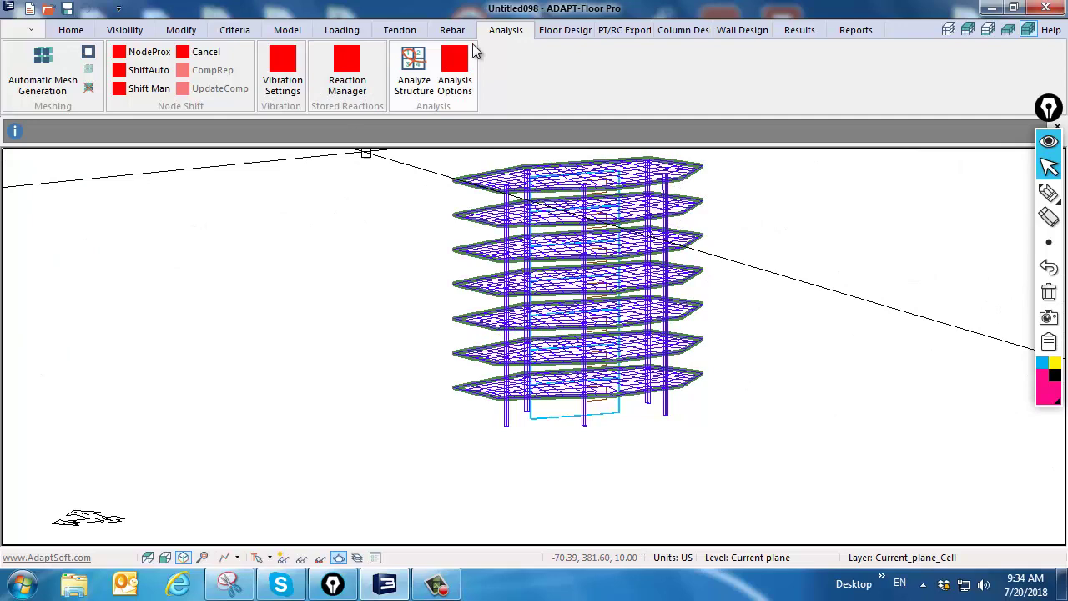
pyautogui.click(414, 71)
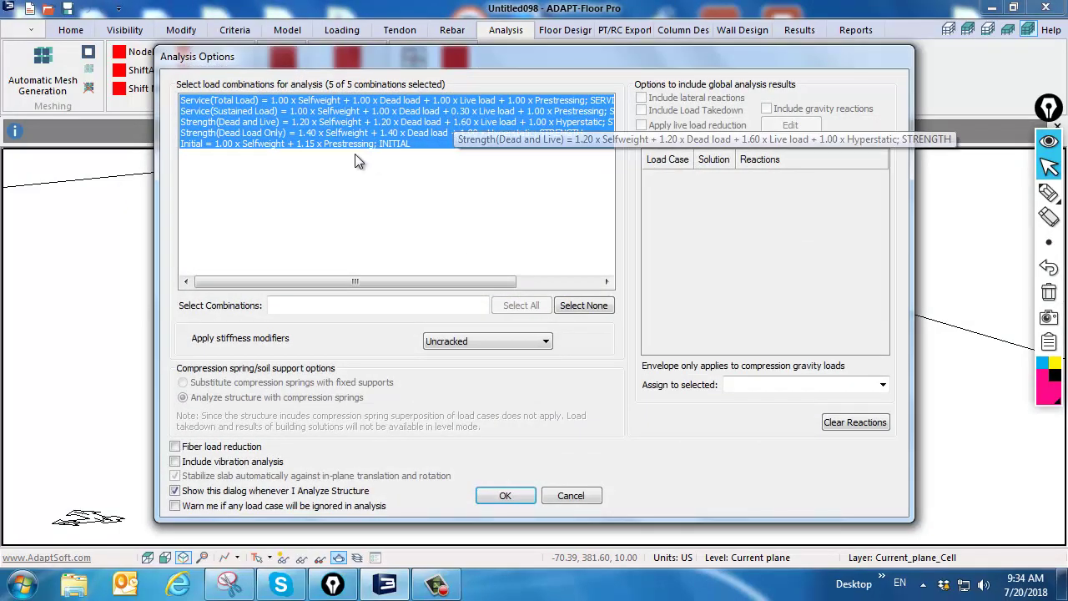
pyautogui.click(354, 101)
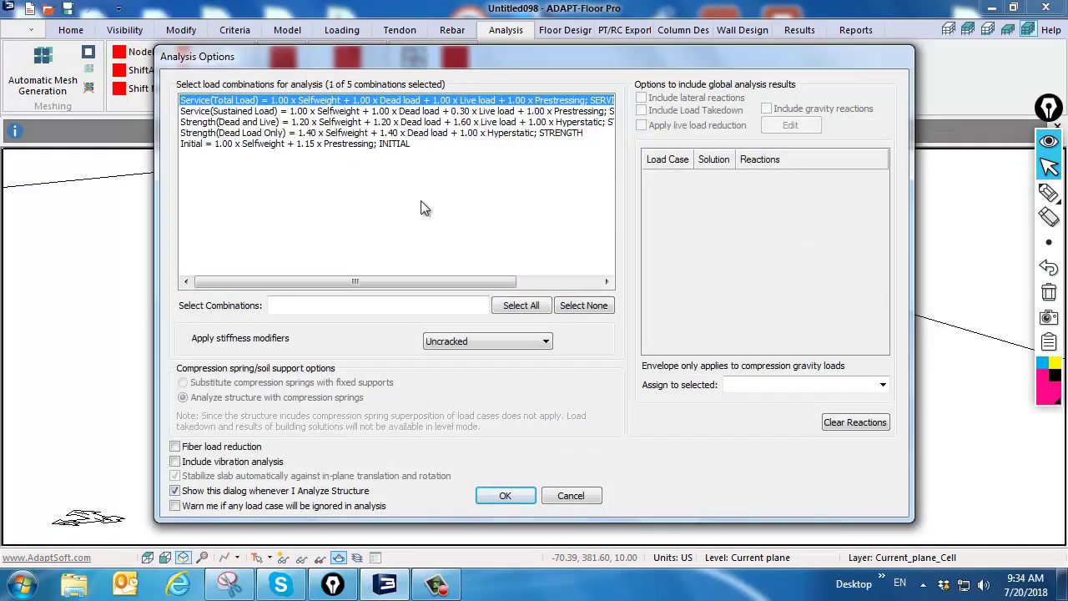
pyautogui.click(484, 497)
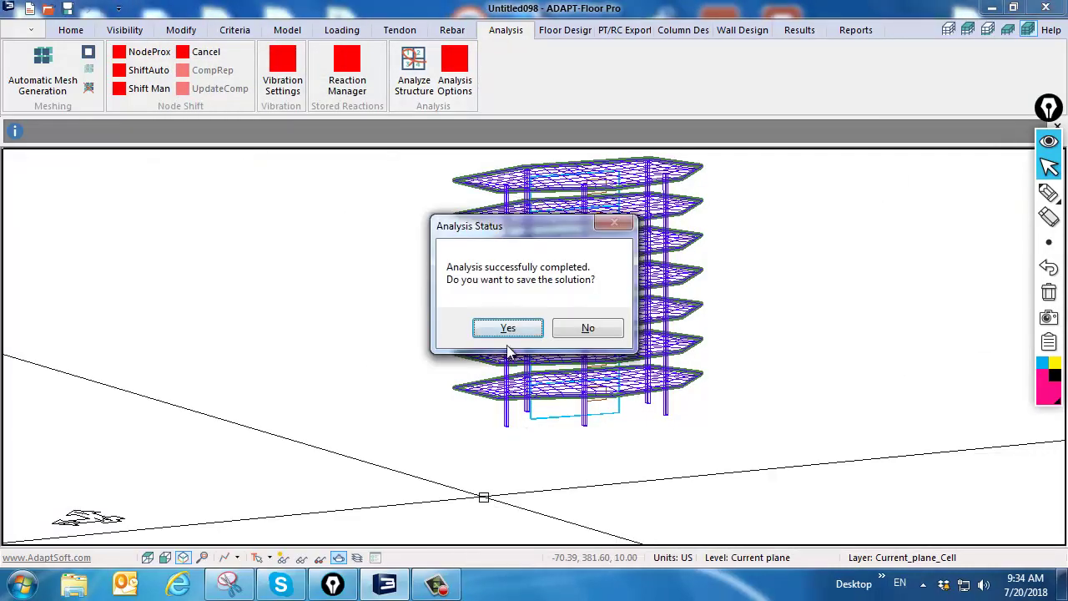
pyautogui.click(507, 328)
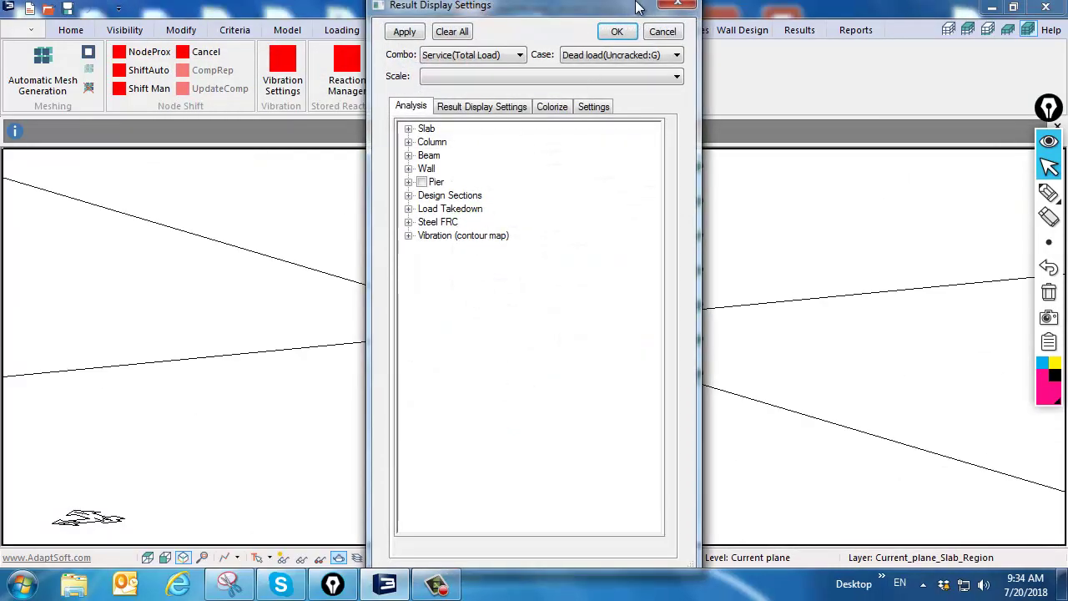
# Move the result display settings off the model and display the complete finite element mesh, including the walls
pyautogui.moveTo(637, 7); pyautogui.dragTo(1067, 335)
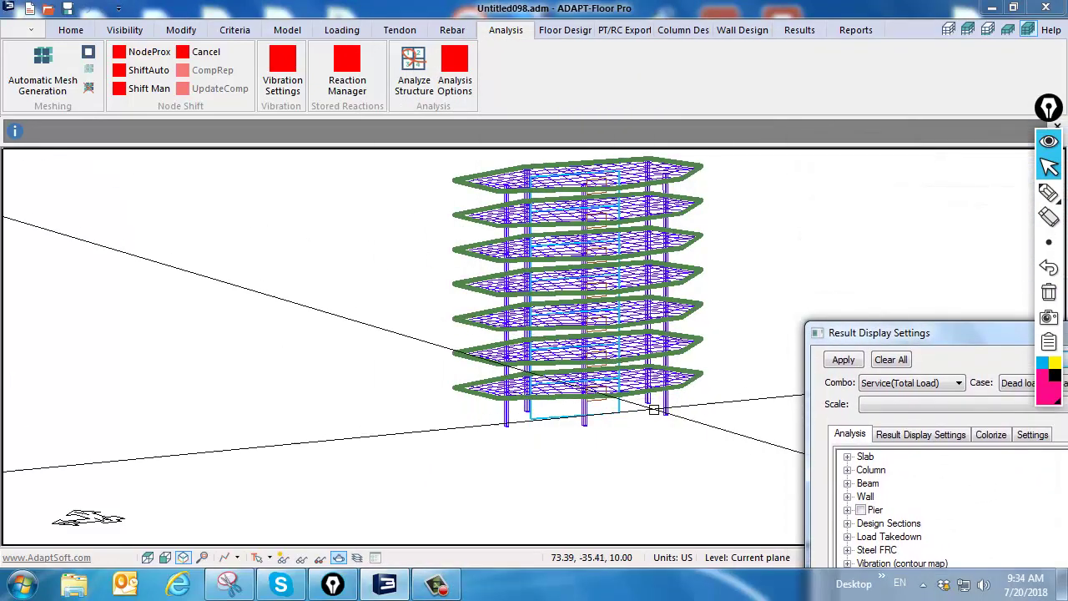
pyautogui.moveTo(654, 409); pyautogui.dragTo(350, 160, button='middle')
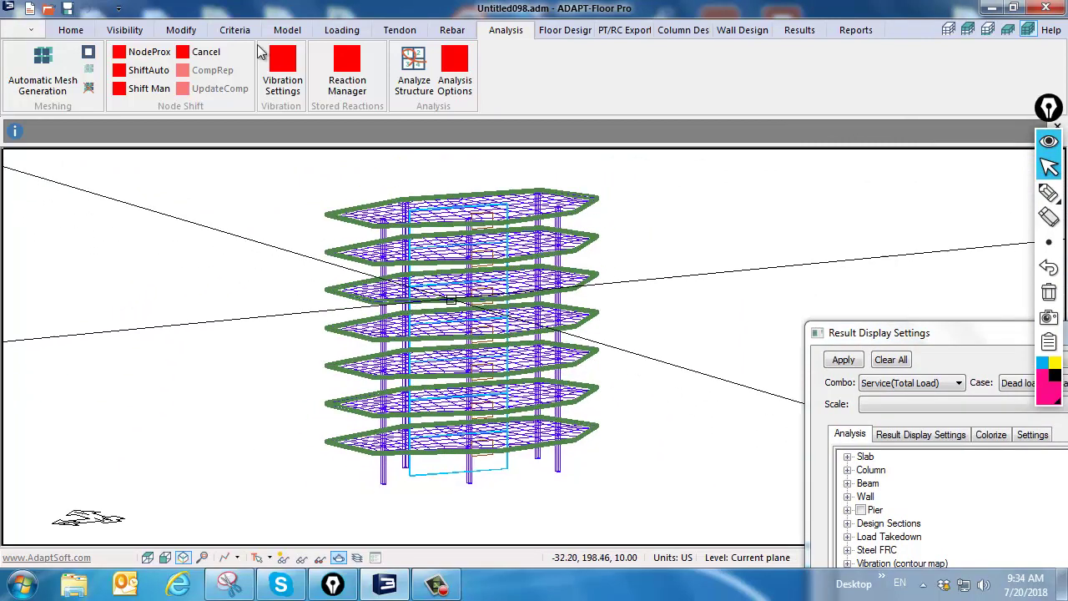
pyautogui.click(123, 30)
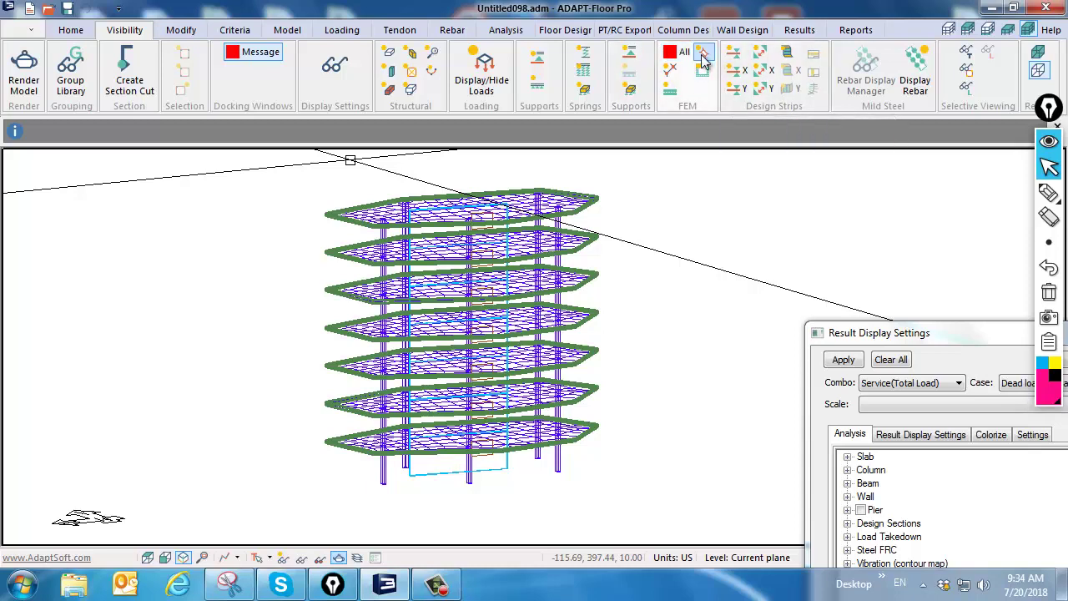
pyautogui.click(703, 53)
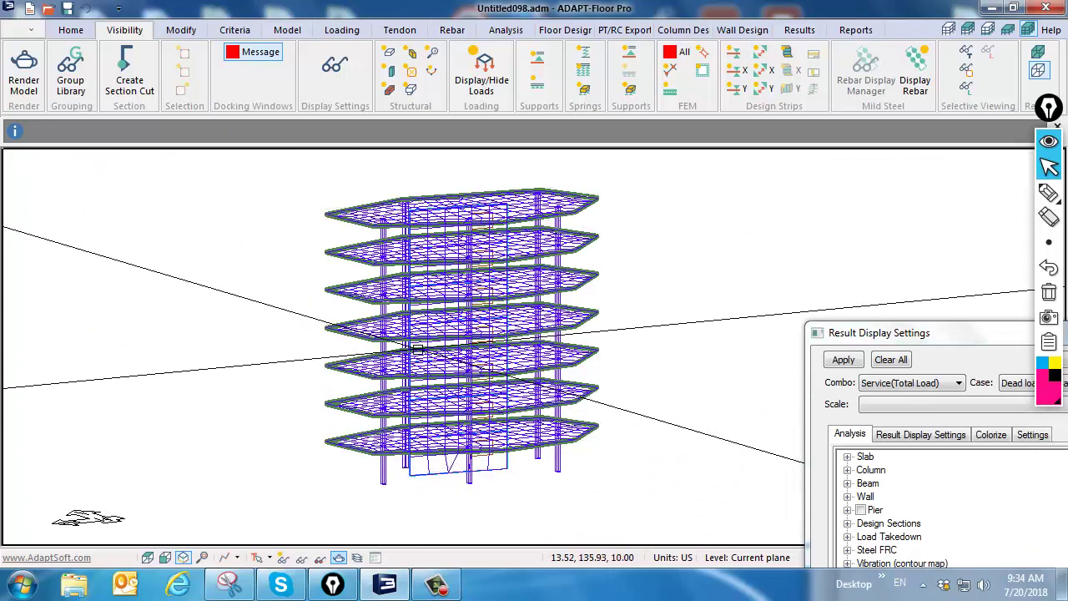
# Examine the simplified wall mesh around the openings on several storeys and close the result display settings
pyautogui.scroll(1, 452, 208)
pyautogui.scroll(3, 452, 208)
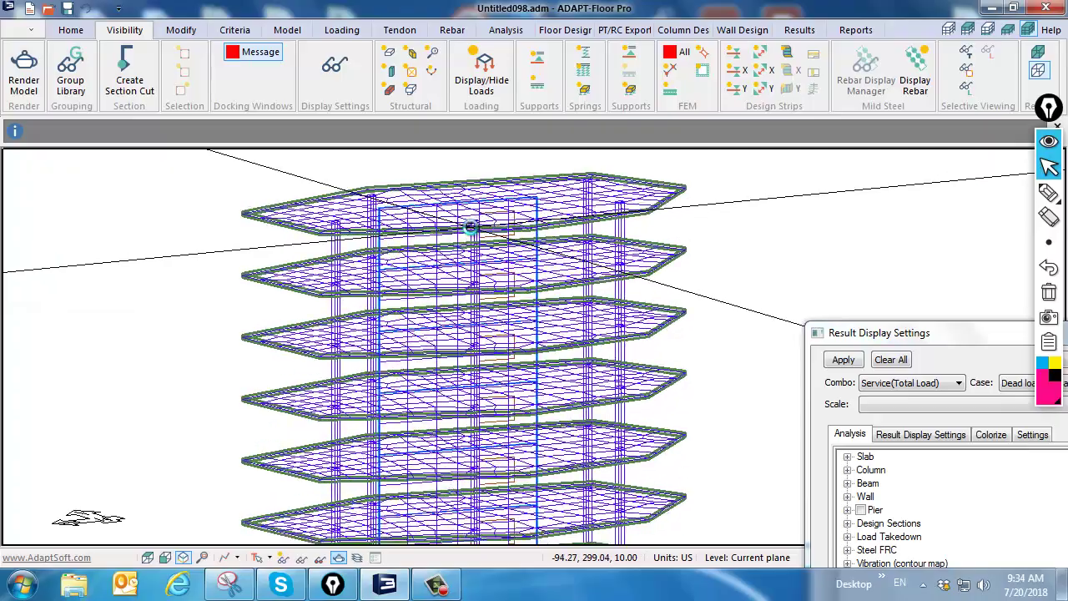
pyautogui.moveTo(544, 305); pyautogui.dragTo(620, 314, button='middle')
pyautogui.scroll(4, 375, 317)
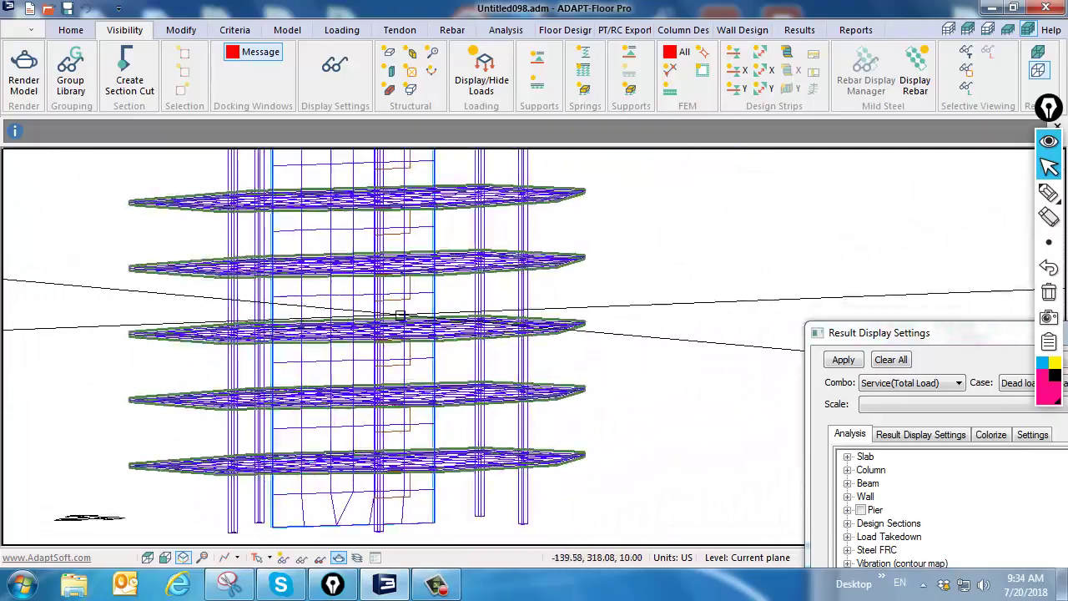
pyautogui.moveTo(348, 320); pyautogui.dragTo(406, 305, button='middle')
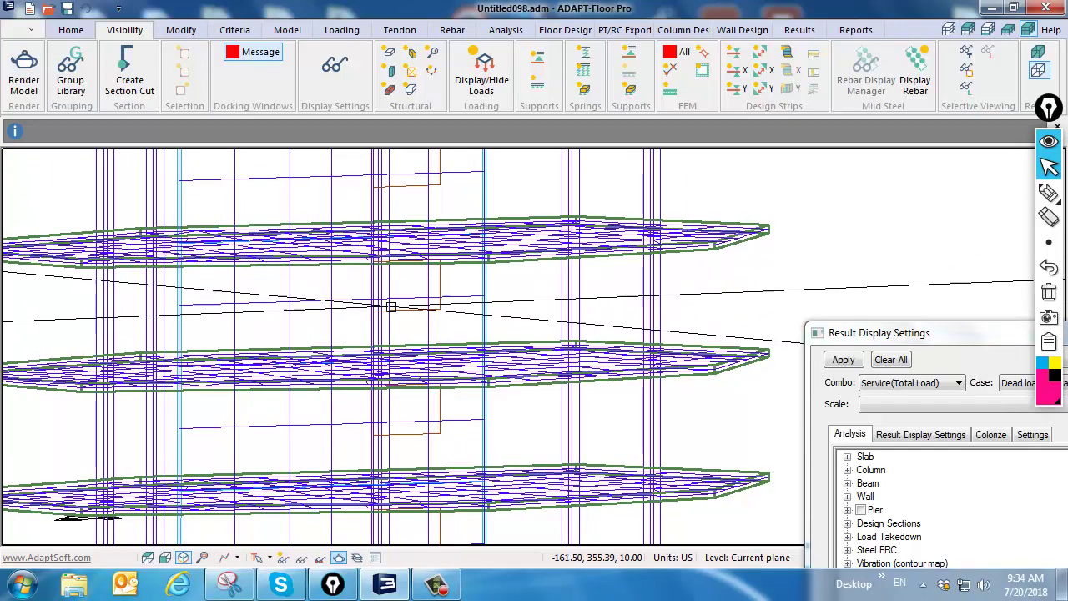
pyautogui.scroll(-3, 567, 371)
pyautogui.scroll(-5, 566, 370)
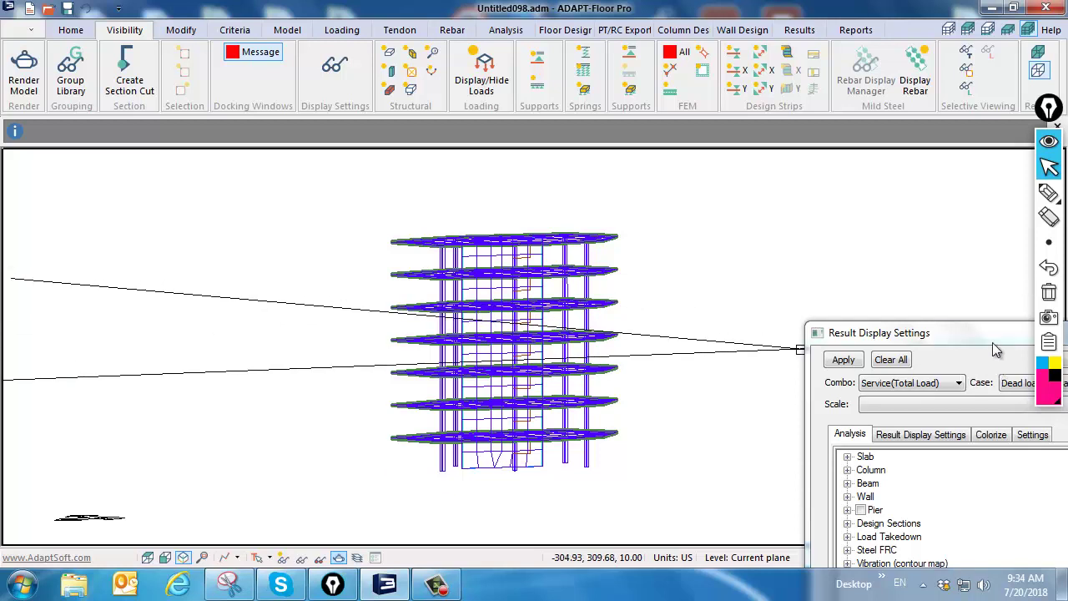
pyautogui.moveTo(990, 336); pyautogui.dragTo(833, 286)
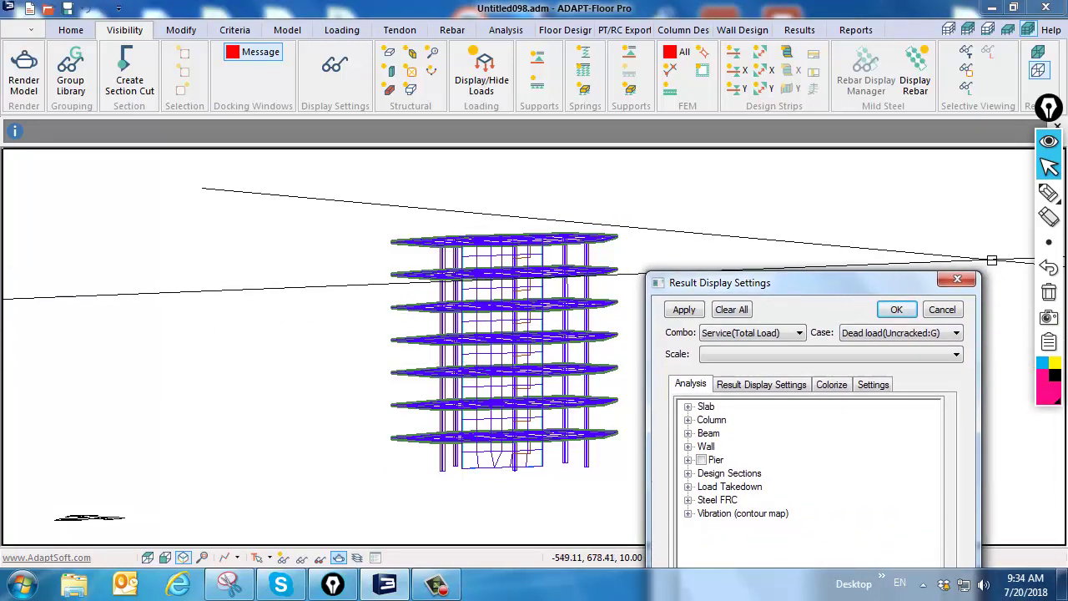
pyautogui.click(957, 282)
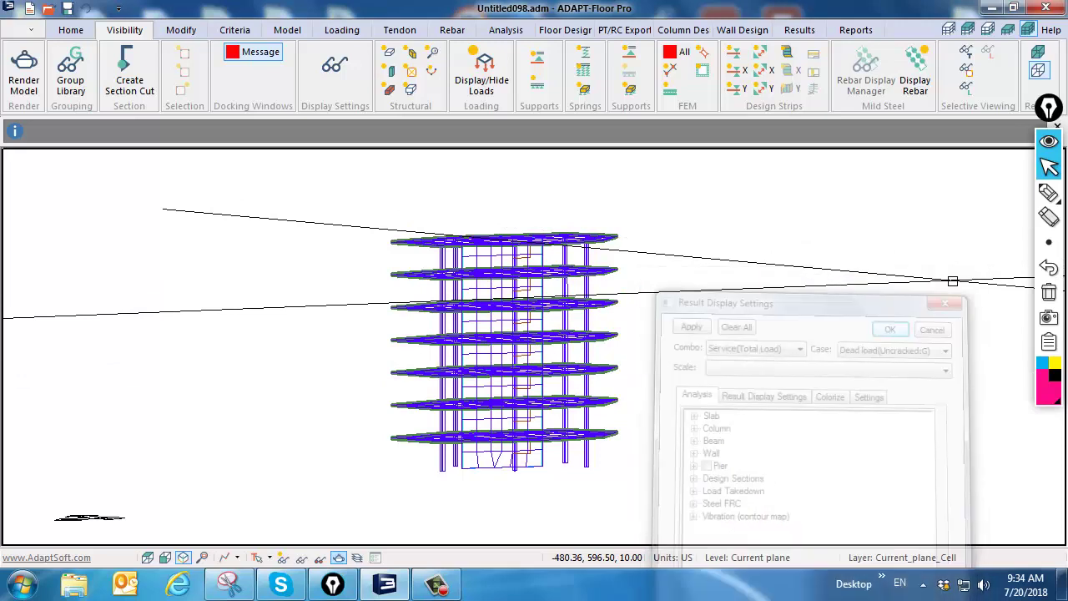
# Configure automatic mesh generation to use the advanced method with sparse wall cells and accept the settings
pyautogui.click(501, 29)
pyautogui.click(31, 83)
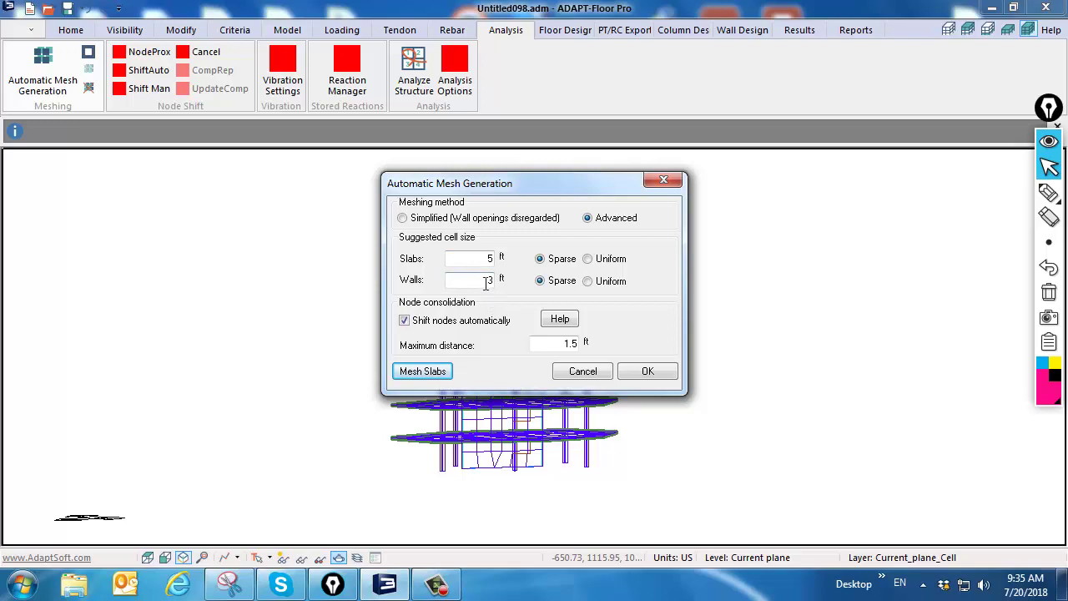
pyautogui.click(588, 281)
pyautogui.moveTo(465, 187); pyautogui.dragTo(781, 190)
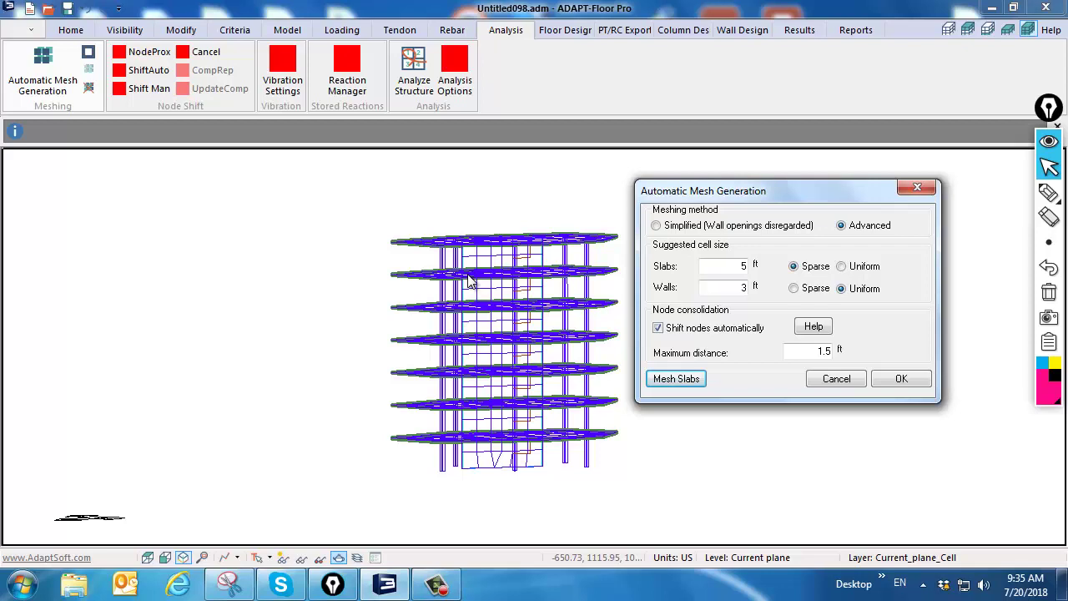
pyautogui.click(795, 289)
pyautogui.click(887, 384)
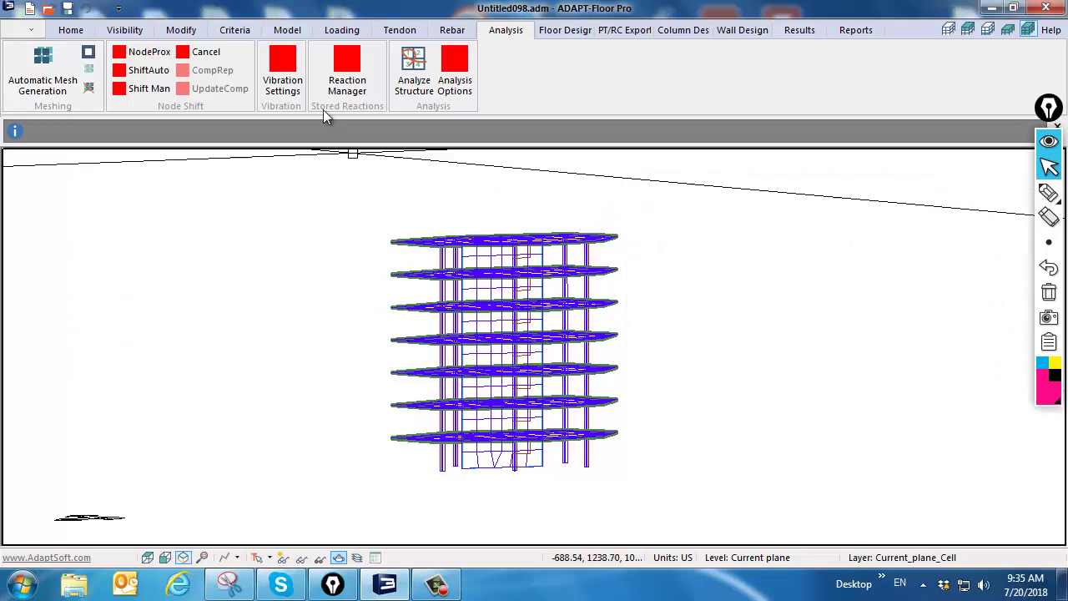
# Rerun the analysis for Service(Total Load) with the advanced meshing settings and save the new solution
pyautogui.click(415, 61)
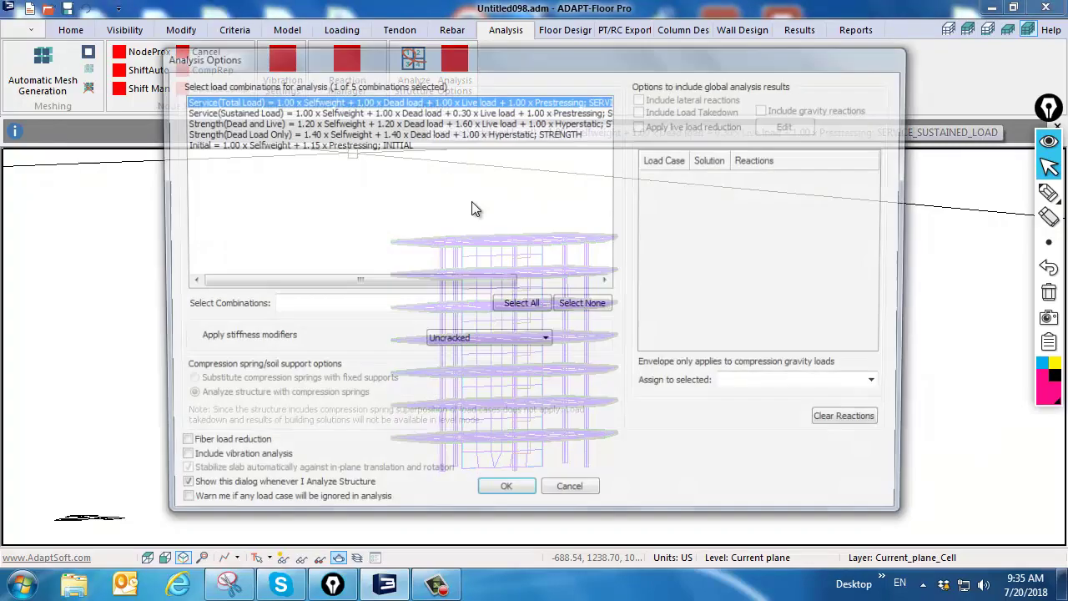
pyautogui.click(505, 493)
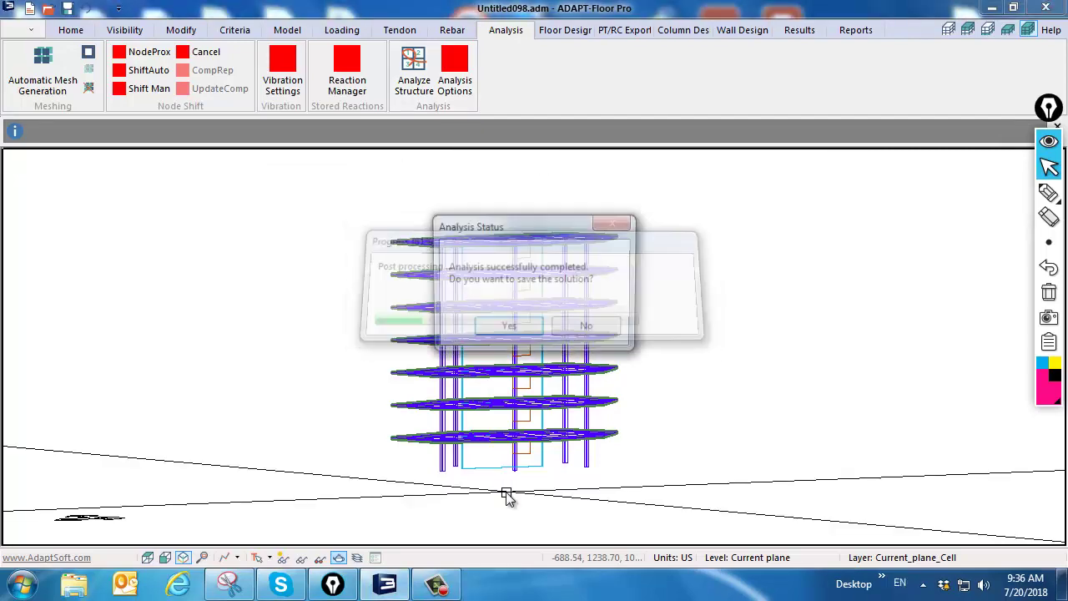
pyautogui.click(508, 330)
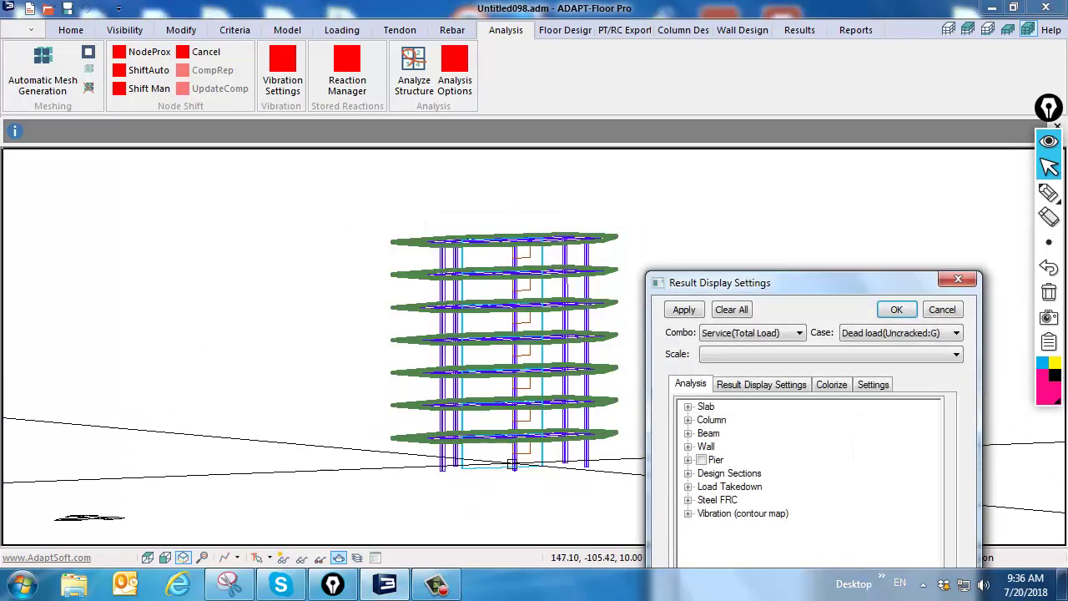
# Display the regenerated finite element mesh and inspect how the wall cells follow the openings across the storeys
pyautogui.click(130, 30)
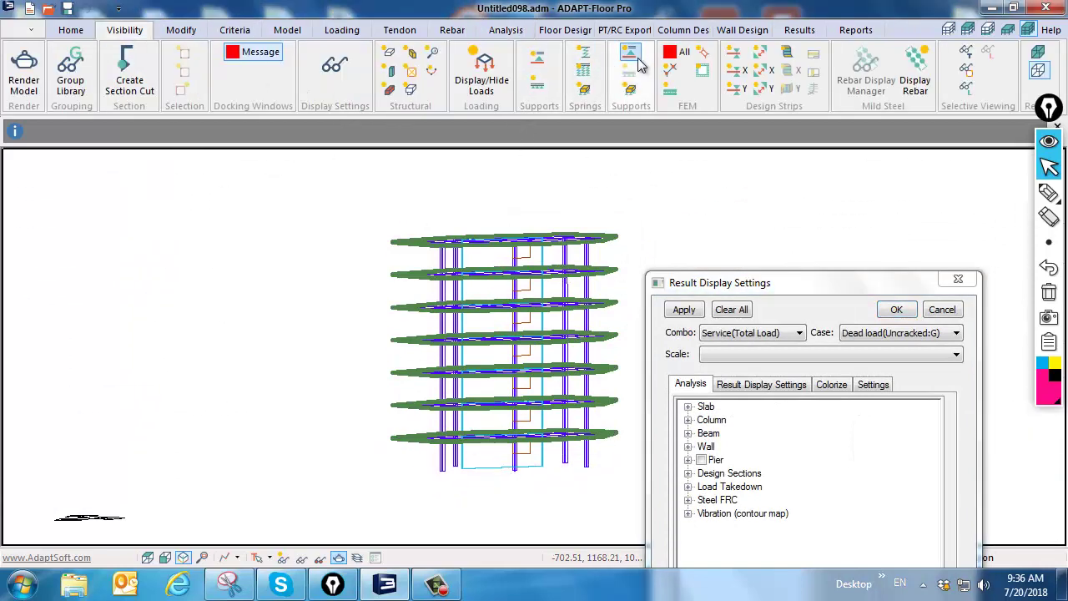
pyautogui.click(703, 54)
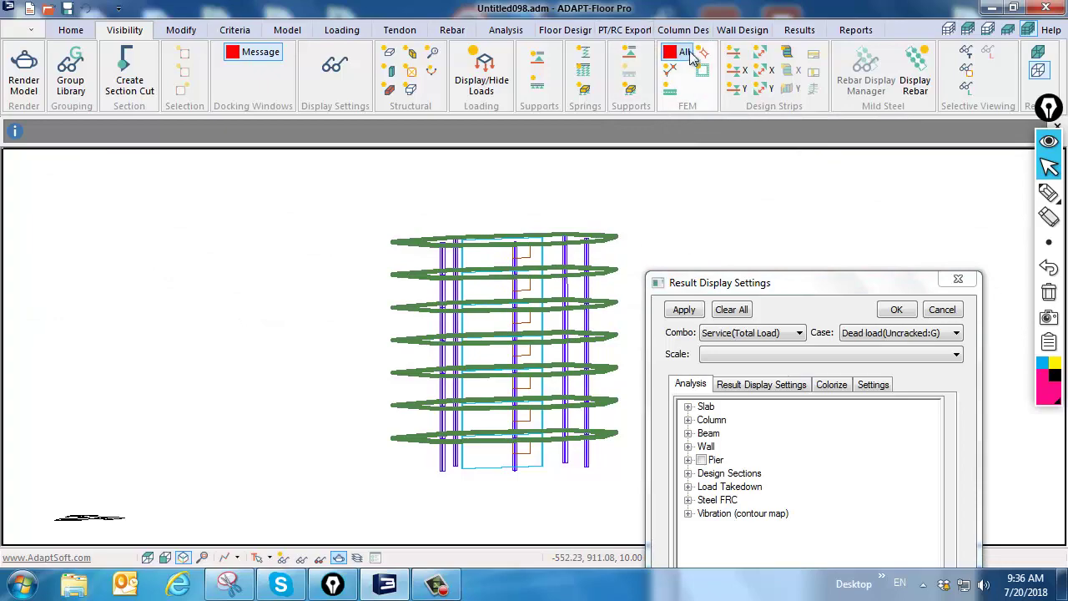
pyautogui.click(705, 55)
pyautogui.scroll(3, 504, 219)
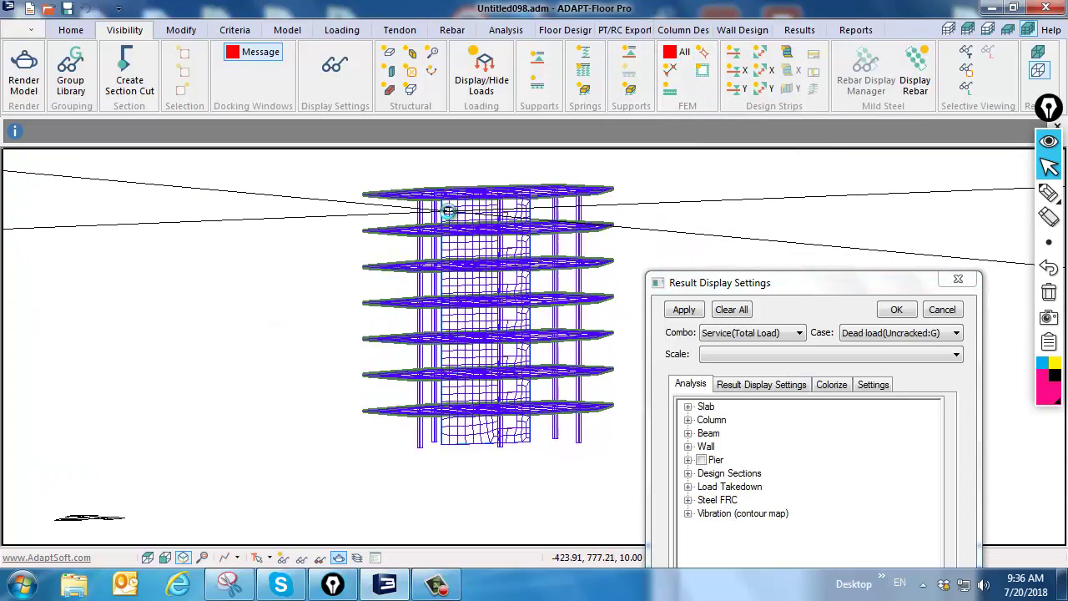
pyautogui.scroll(2, 472, 235)
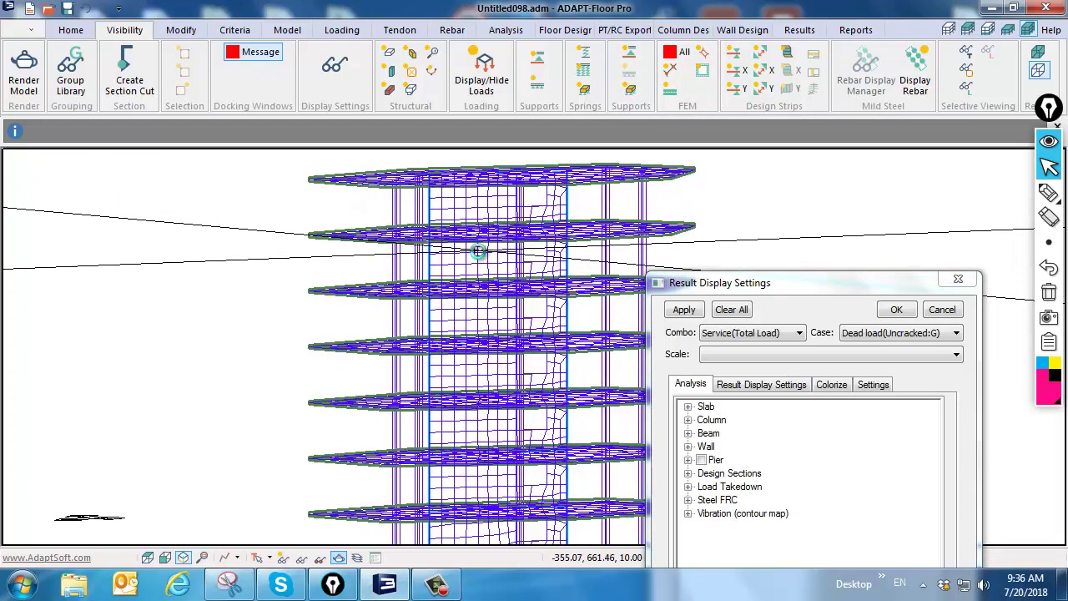
pyautogui.scroll(3, 478, 252)
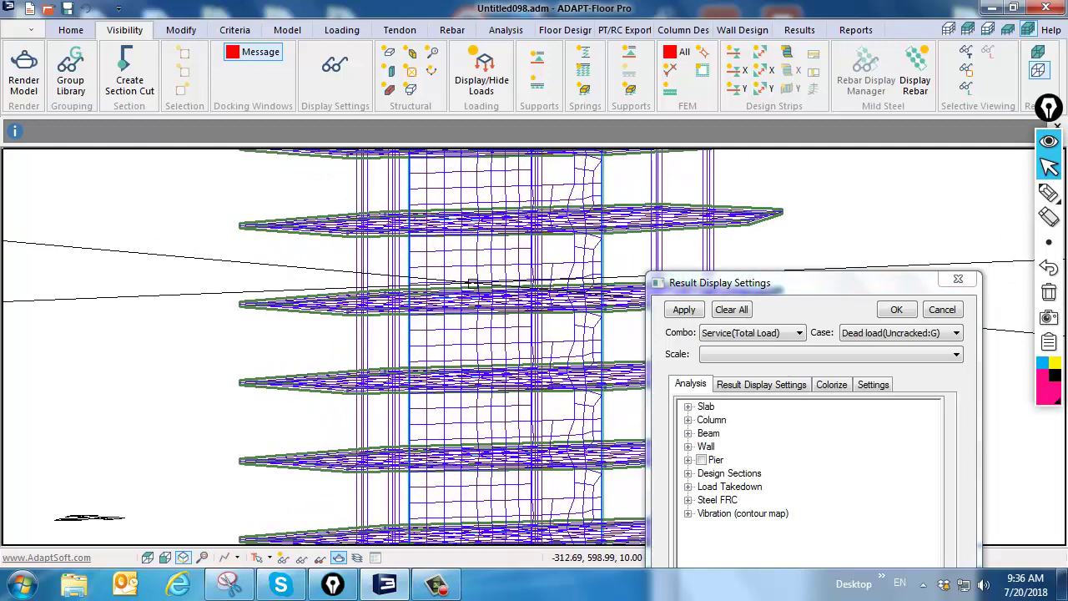
pyautogui.scroll(-3, 472, 285)
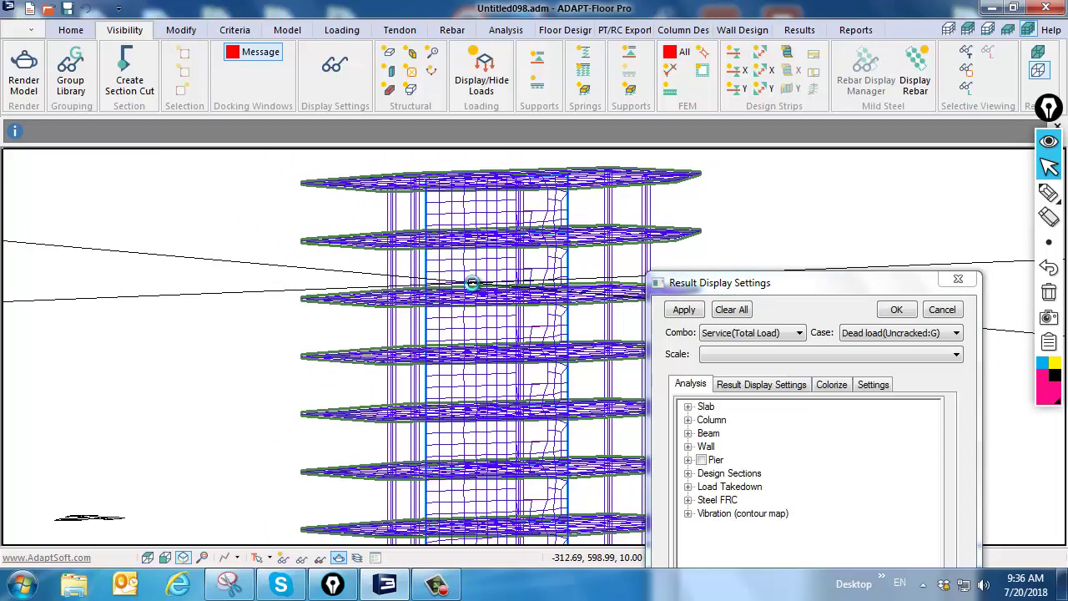
pyautogui.moveTo(472, 284); pyautogui.dragTo(526, 202)
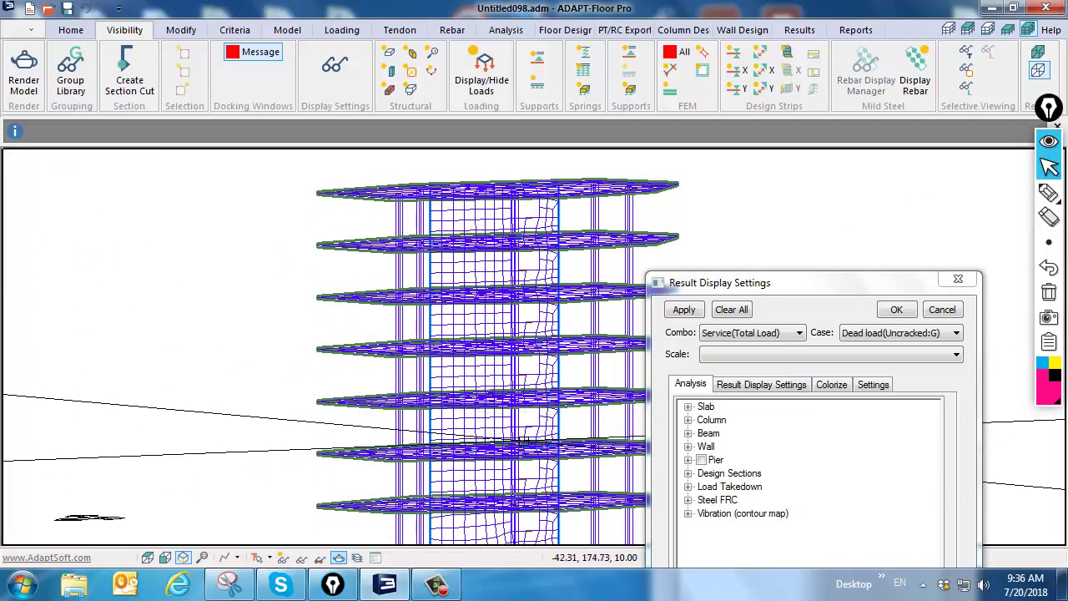
# Hide the finite element mesh and show only the outlines of the slabs, columns, walls and wall openings
pyautogui.scroll(-2, 421, 342)
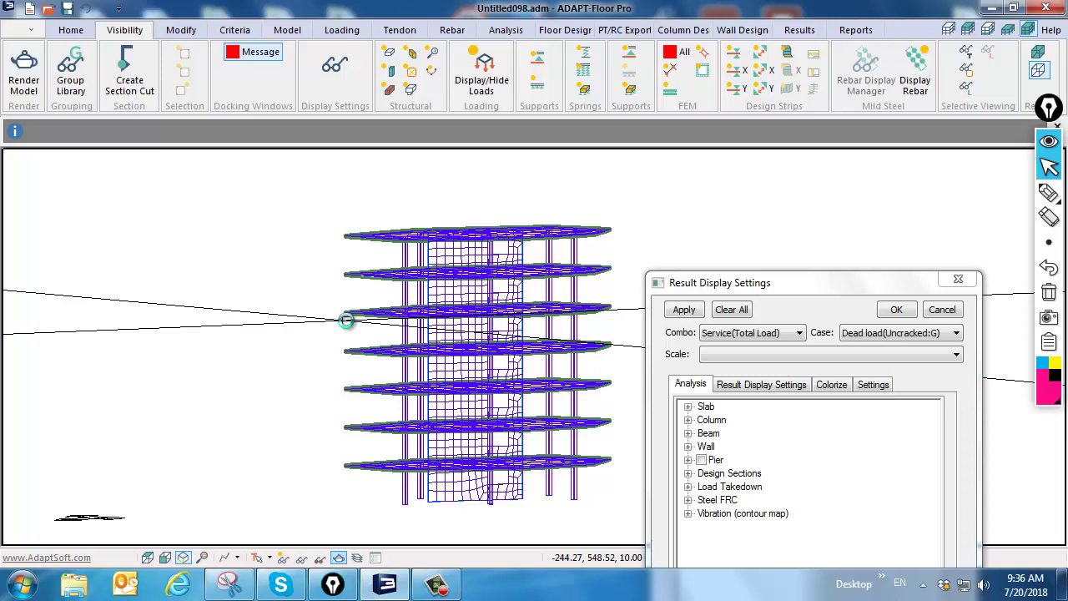
pyautogui.scroll(1, 347, 321)
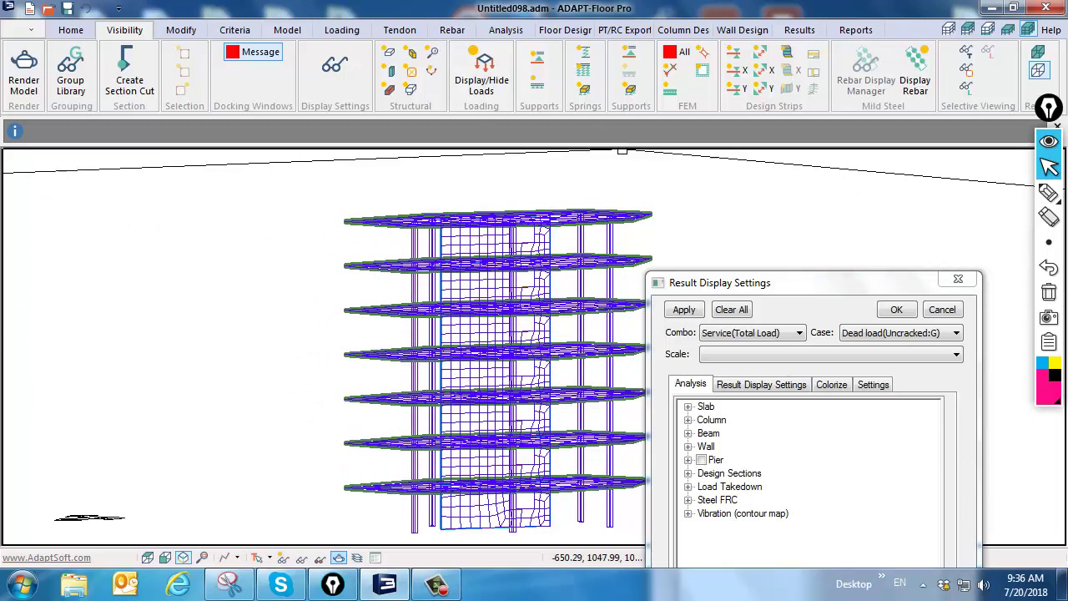
pyautogui.click(269, 557)
pyautogui.click(334, 539)
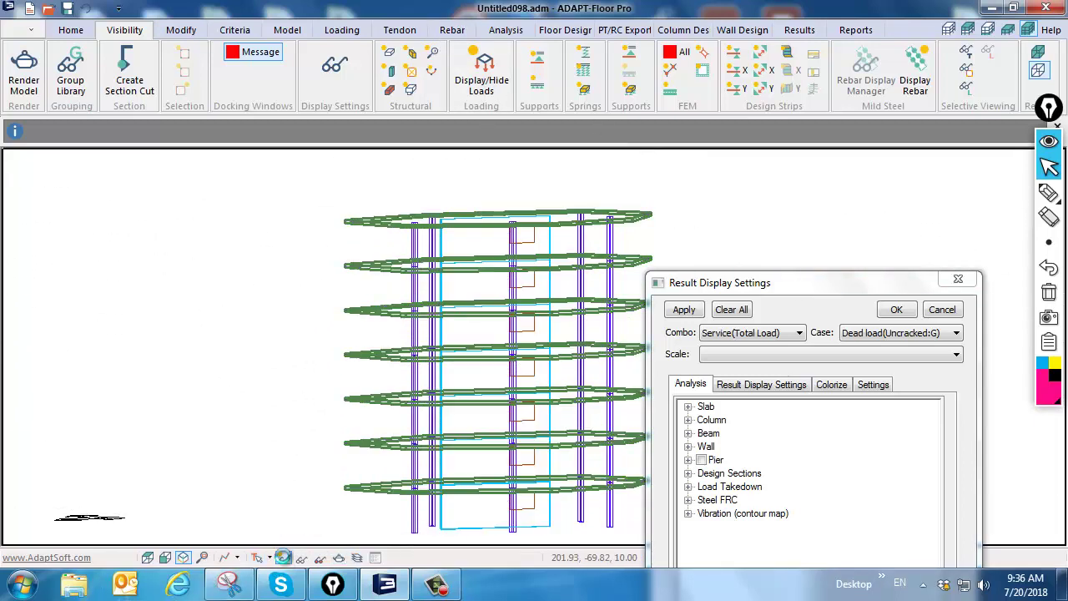
# Set the opening in the wall between Plane 7 and Plane 6 to be disregarded in the wall's properties
pyautogui.scroll(2, 443, 278)
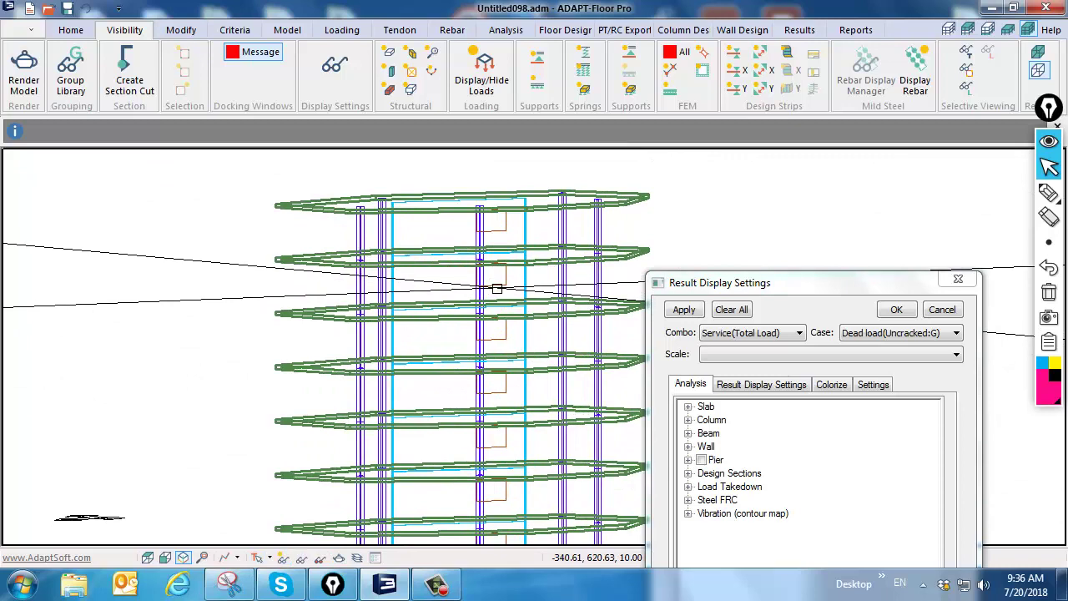
pyautogui.doubleClick(496, 288)
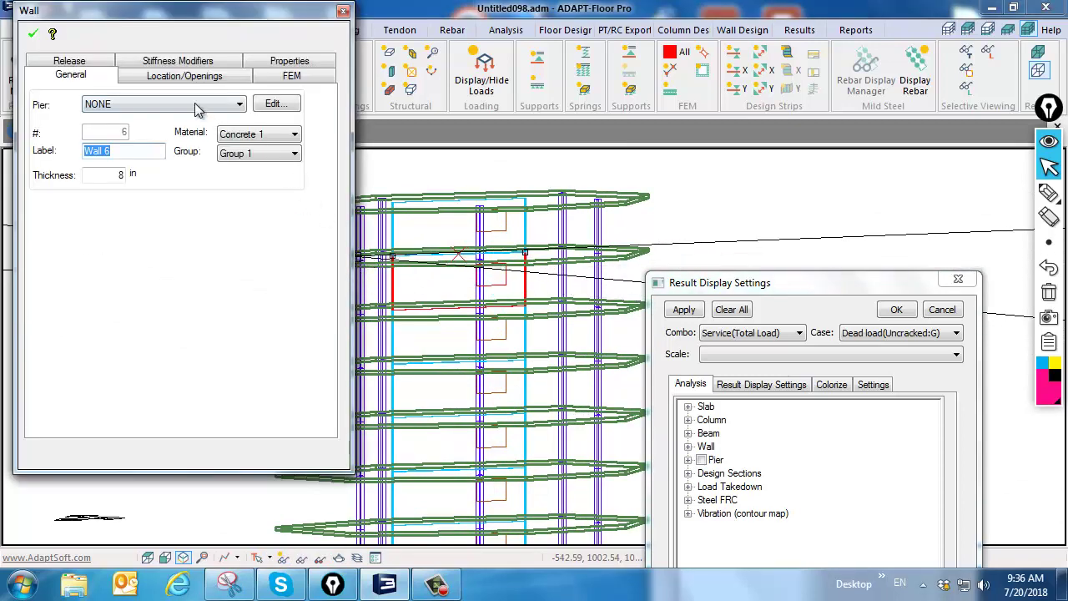
pyautogui.click(191, 76)
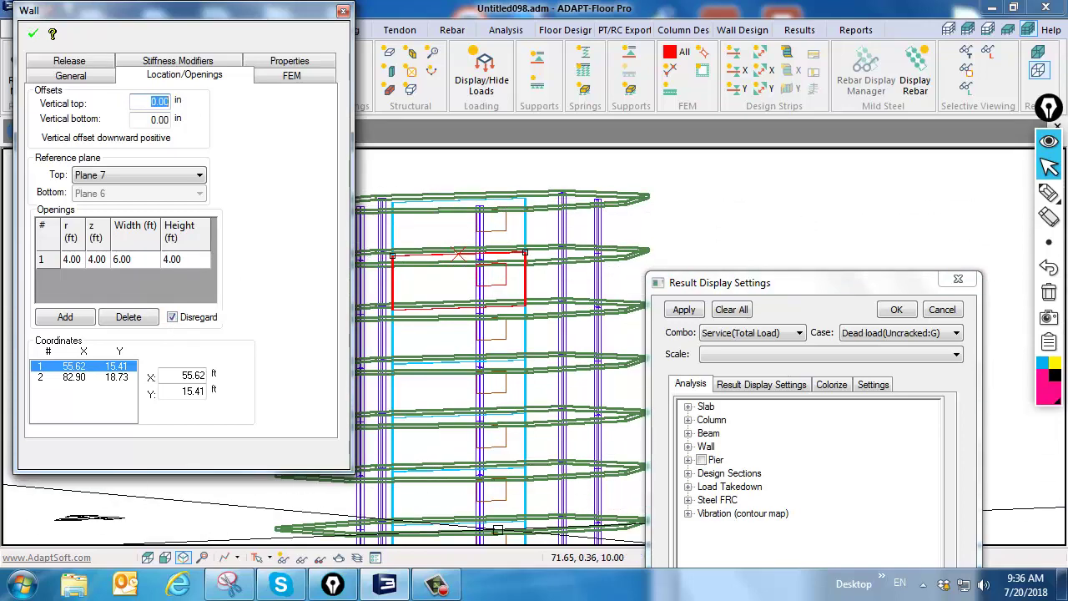
pyautogui.click(462, 173)
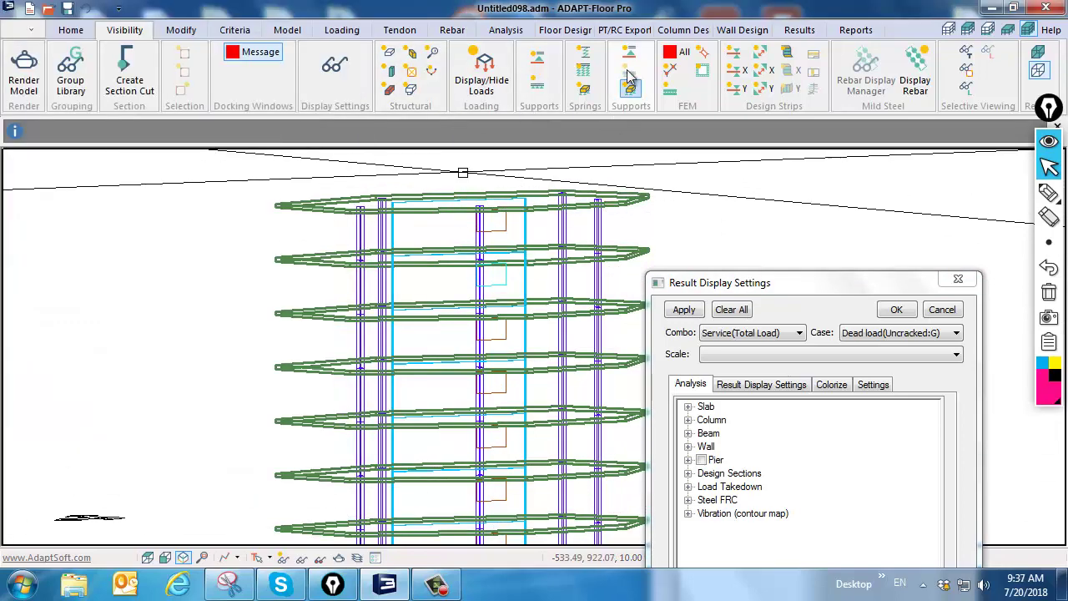
# Rerun the analysis for Service(Total Load) with uncracked stiffness modifiers, including the disregarded wall opening, and save the solution
pyautogui.click(500, 29)
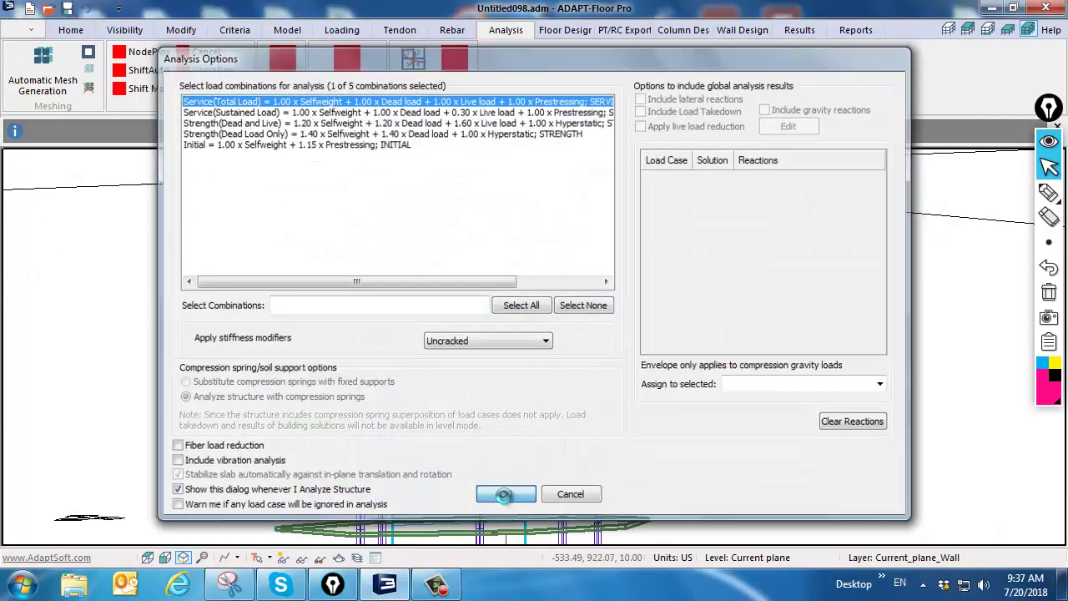
pyautogui.click(503, 496)
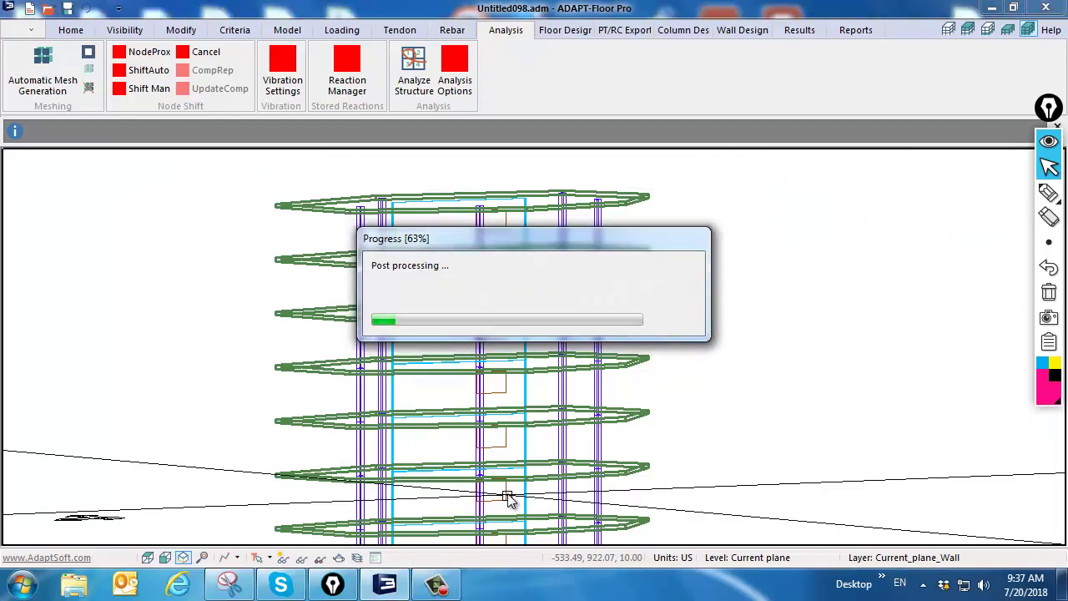
pyautogui.click(509, 328)
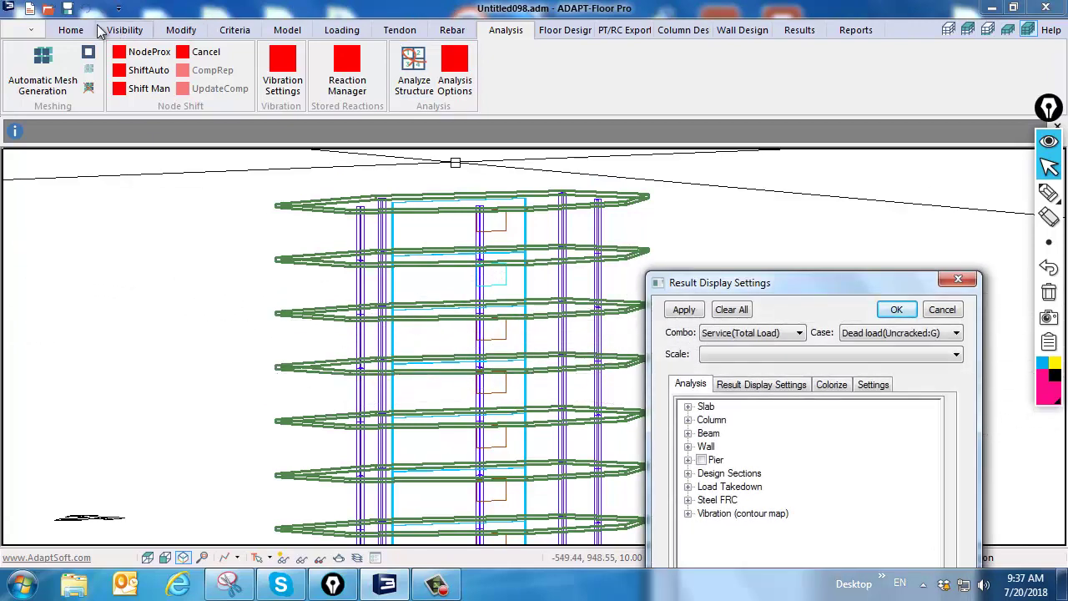
# Display the finite element mesh again to compare the wall with the disregarded opening against the other storeys
pyautogui.click(72, 30)
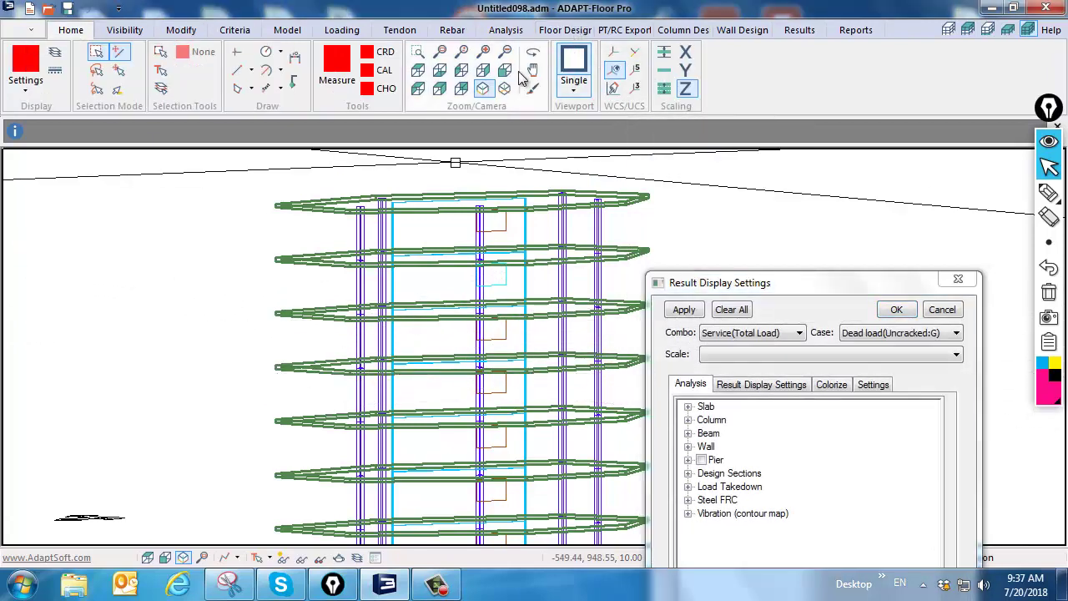
pyautogui.click(127, 29)
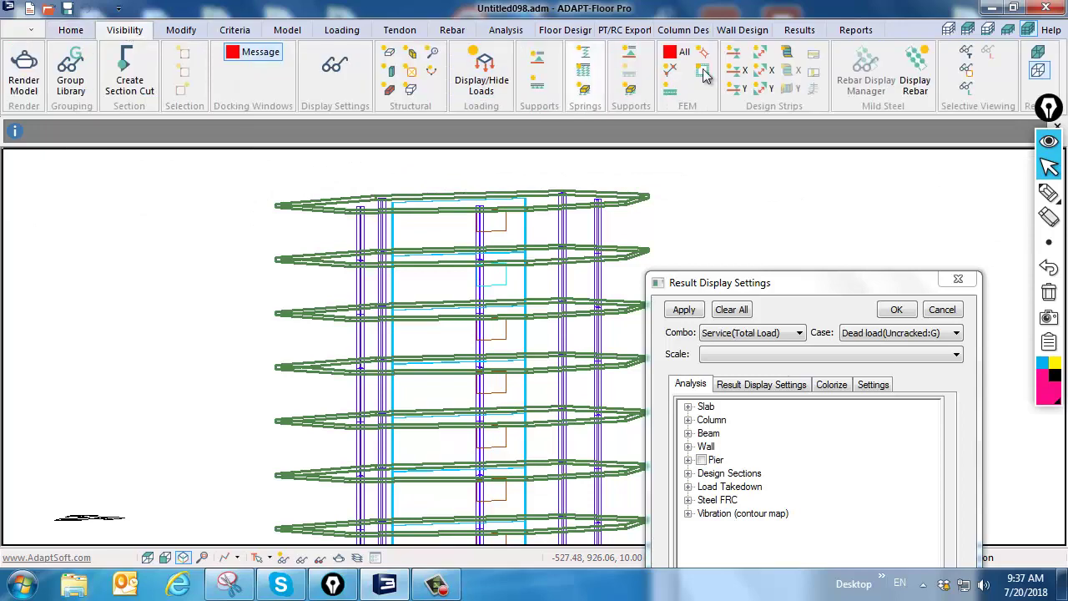
pyautogui.click(704, 51)
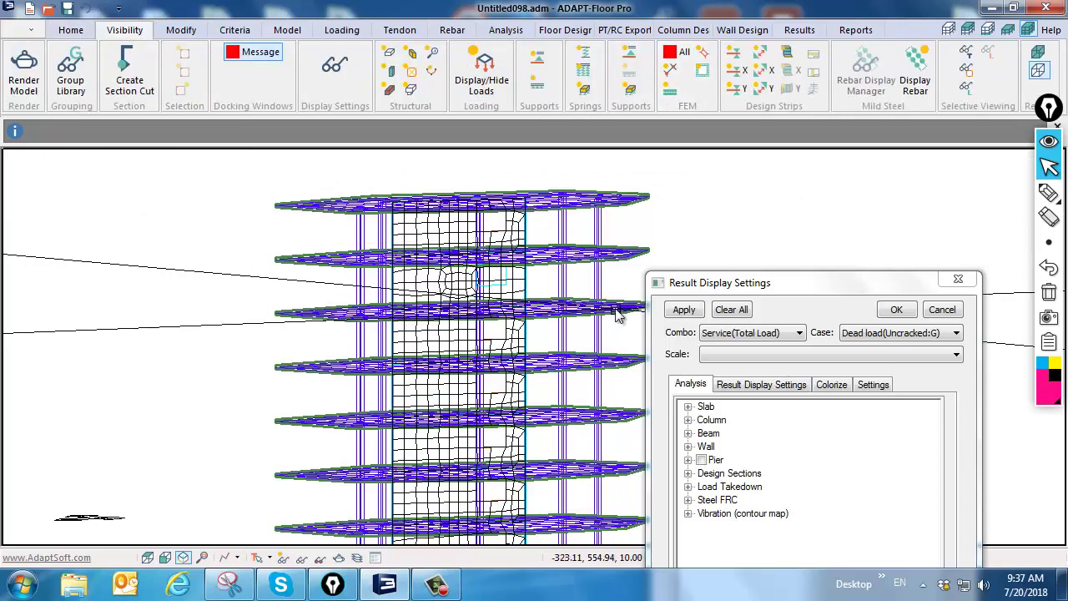